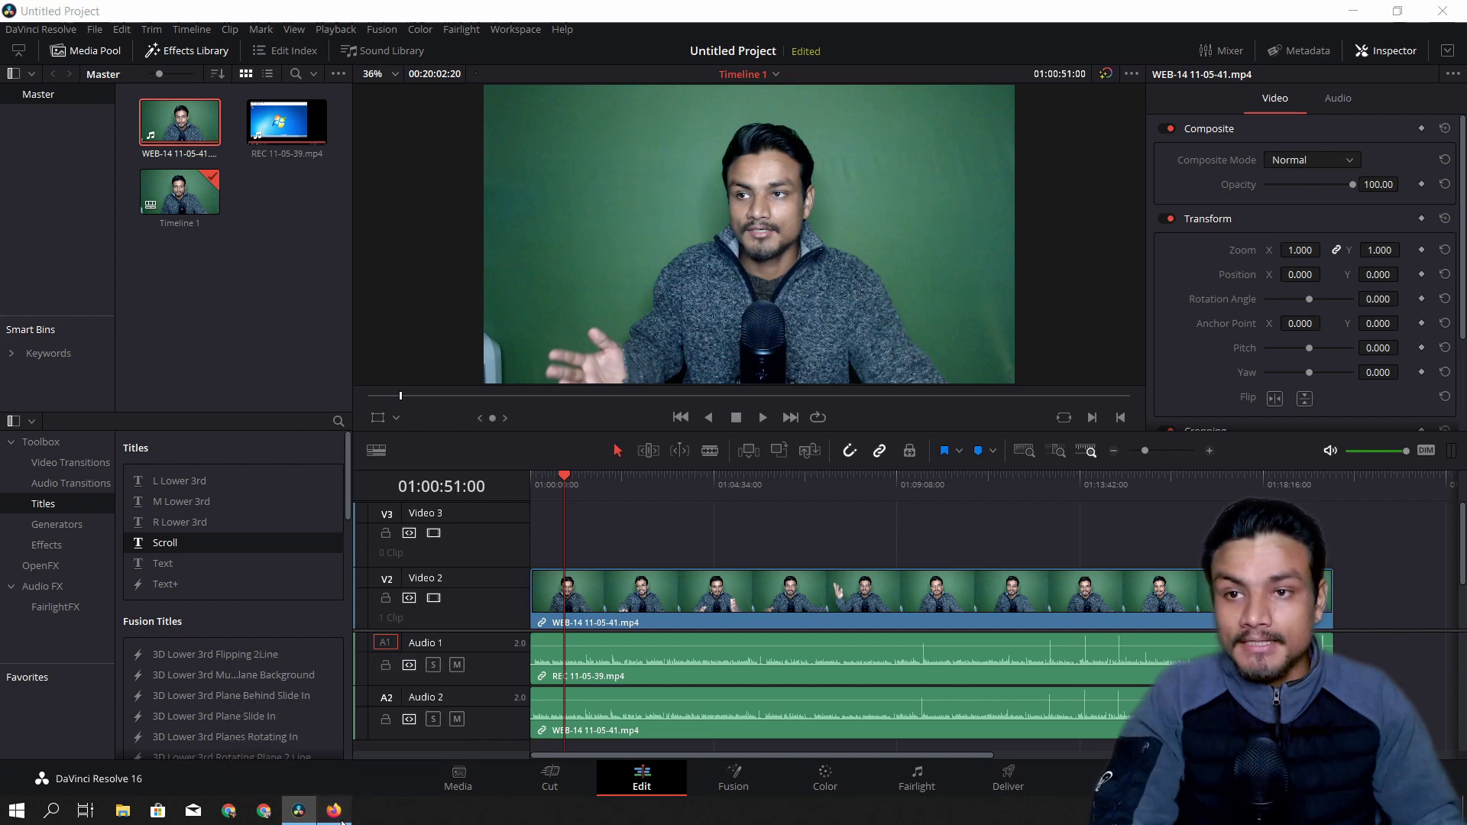
- In Firefox, open the DaVinci Resolve 16 download dialog and highlight the free and Studio 16 headings
key("alt+Tab")
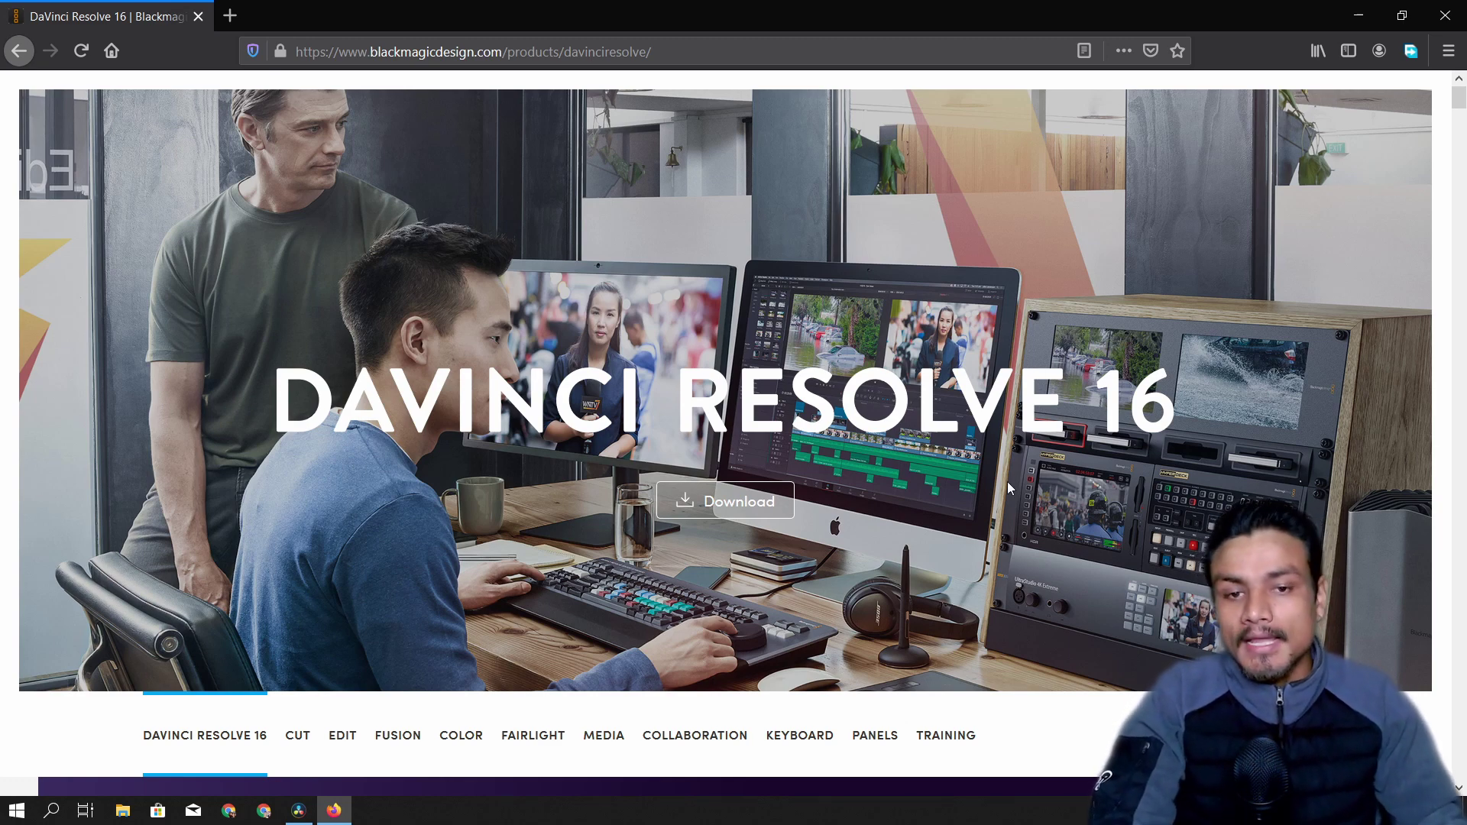
left_click(704, 509)
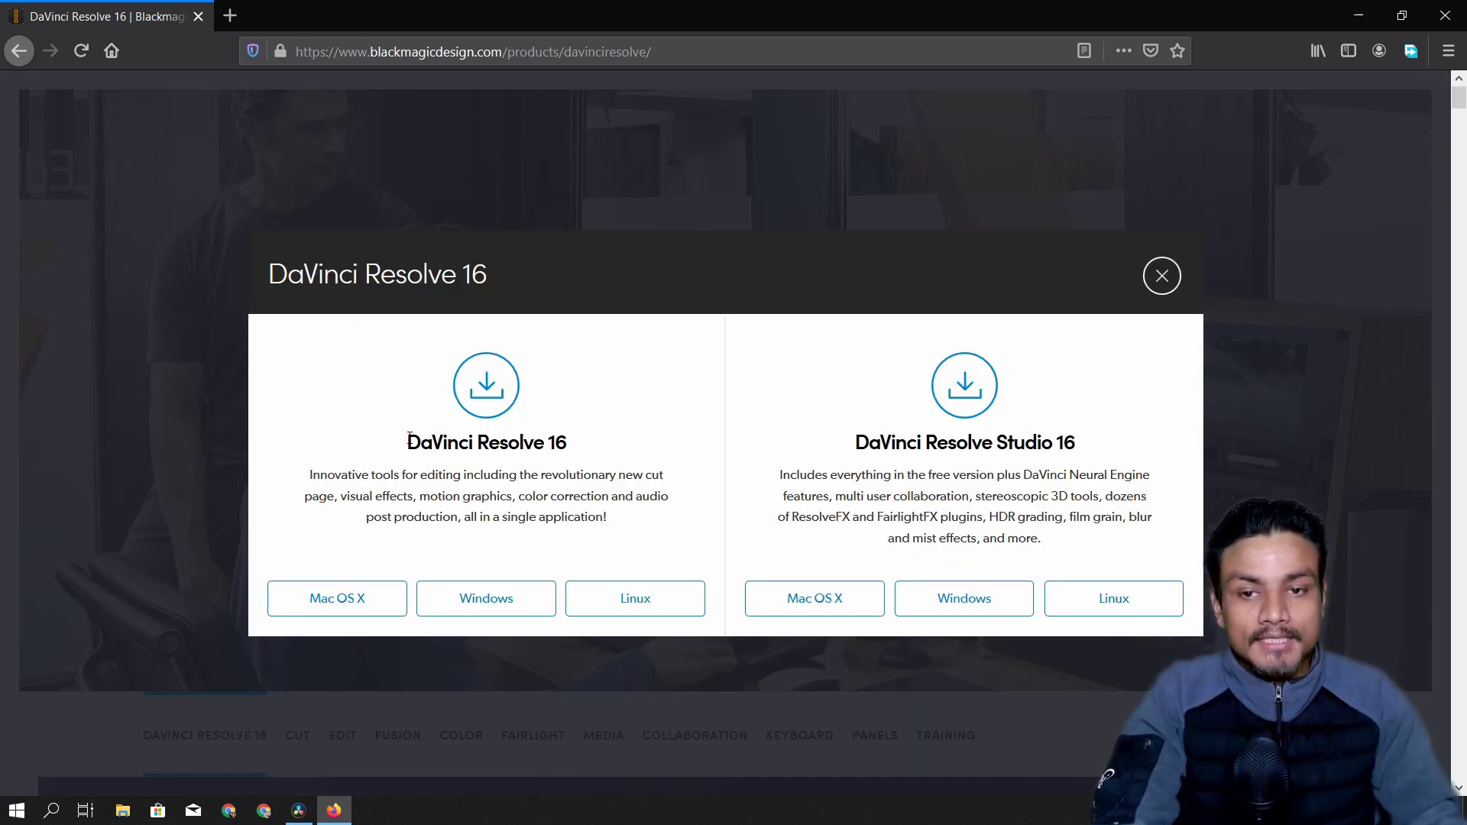
left_click_drag(409, 442, 546, 443)
left_click(558, 447)
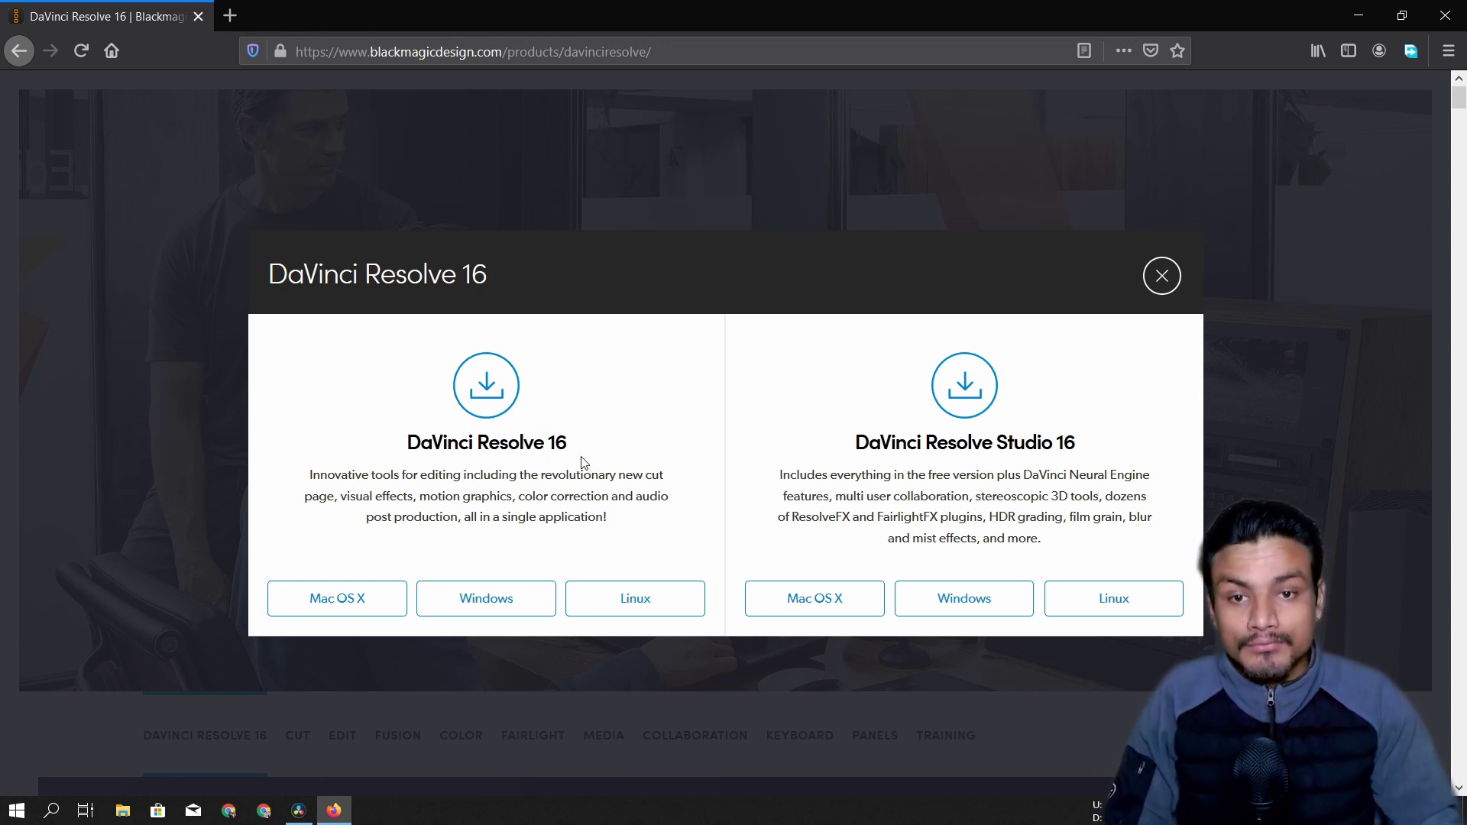
double_click(560, 442)
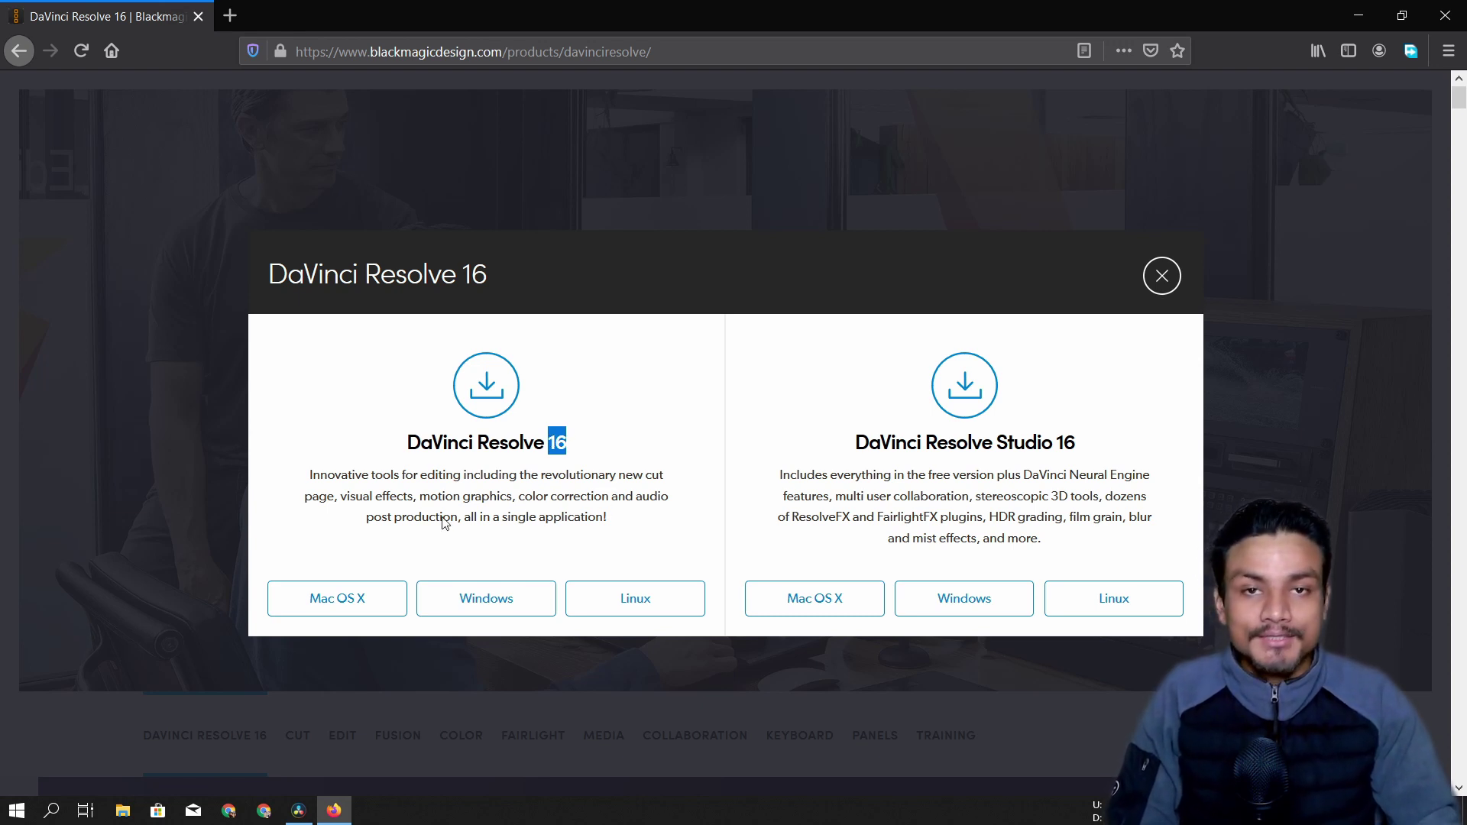
left_click(585, 442)
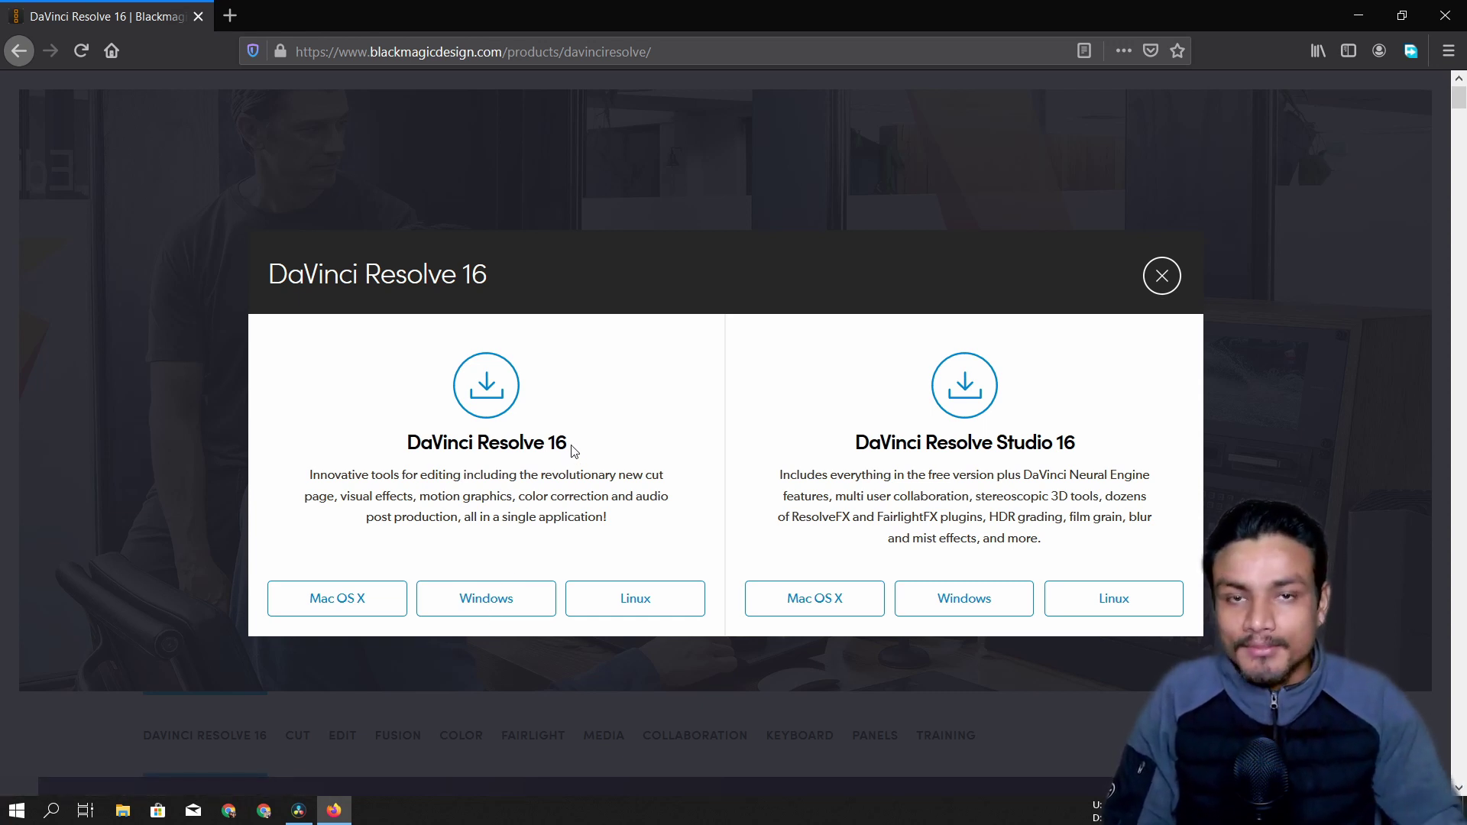
left_click_drag(854, 443, 1092, 451)
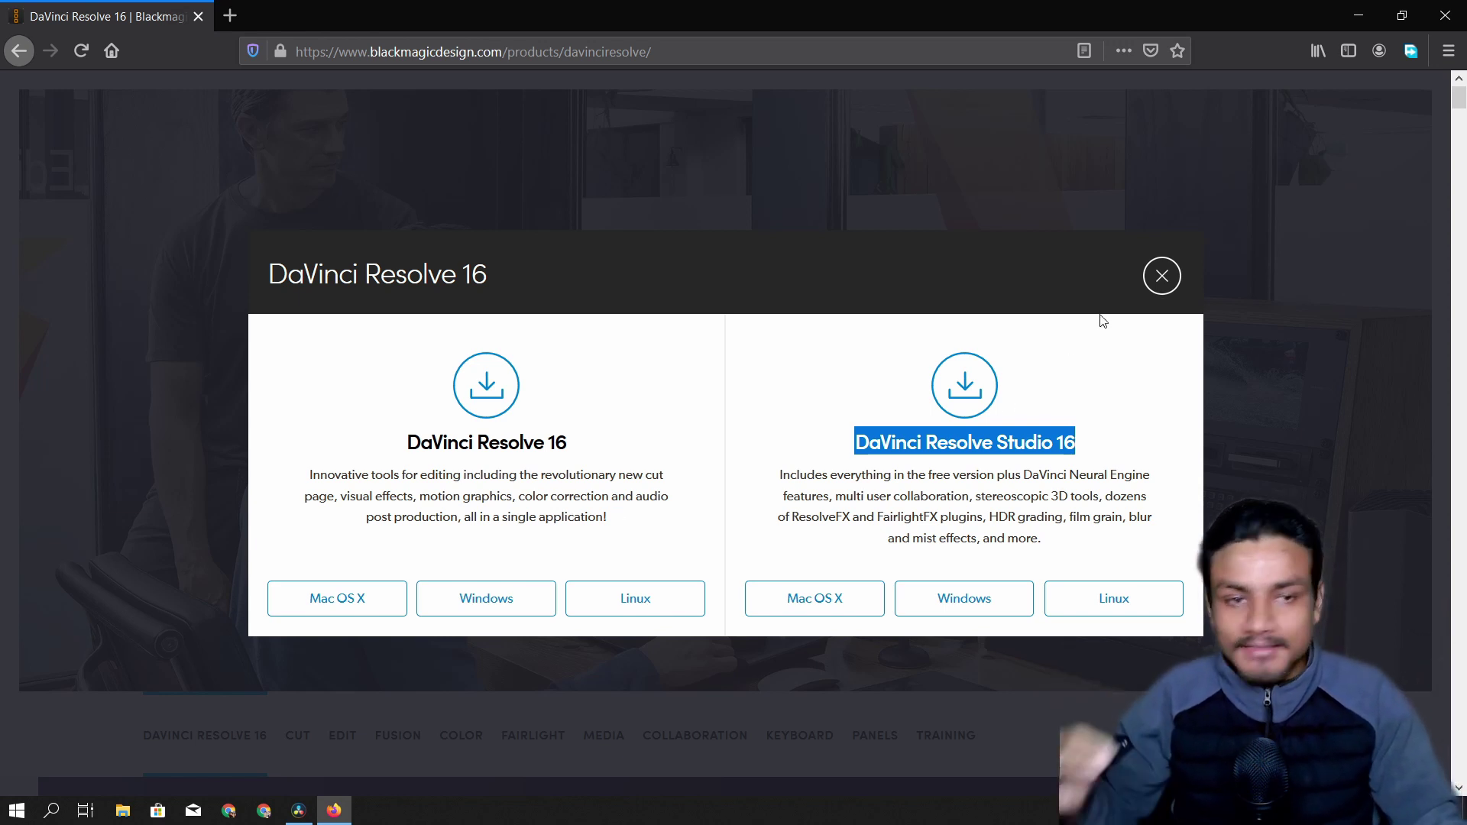
- Close the download dialog and the Firefox window to get back to DaVinci Resolve's Edit page
left_click(1163, 276)
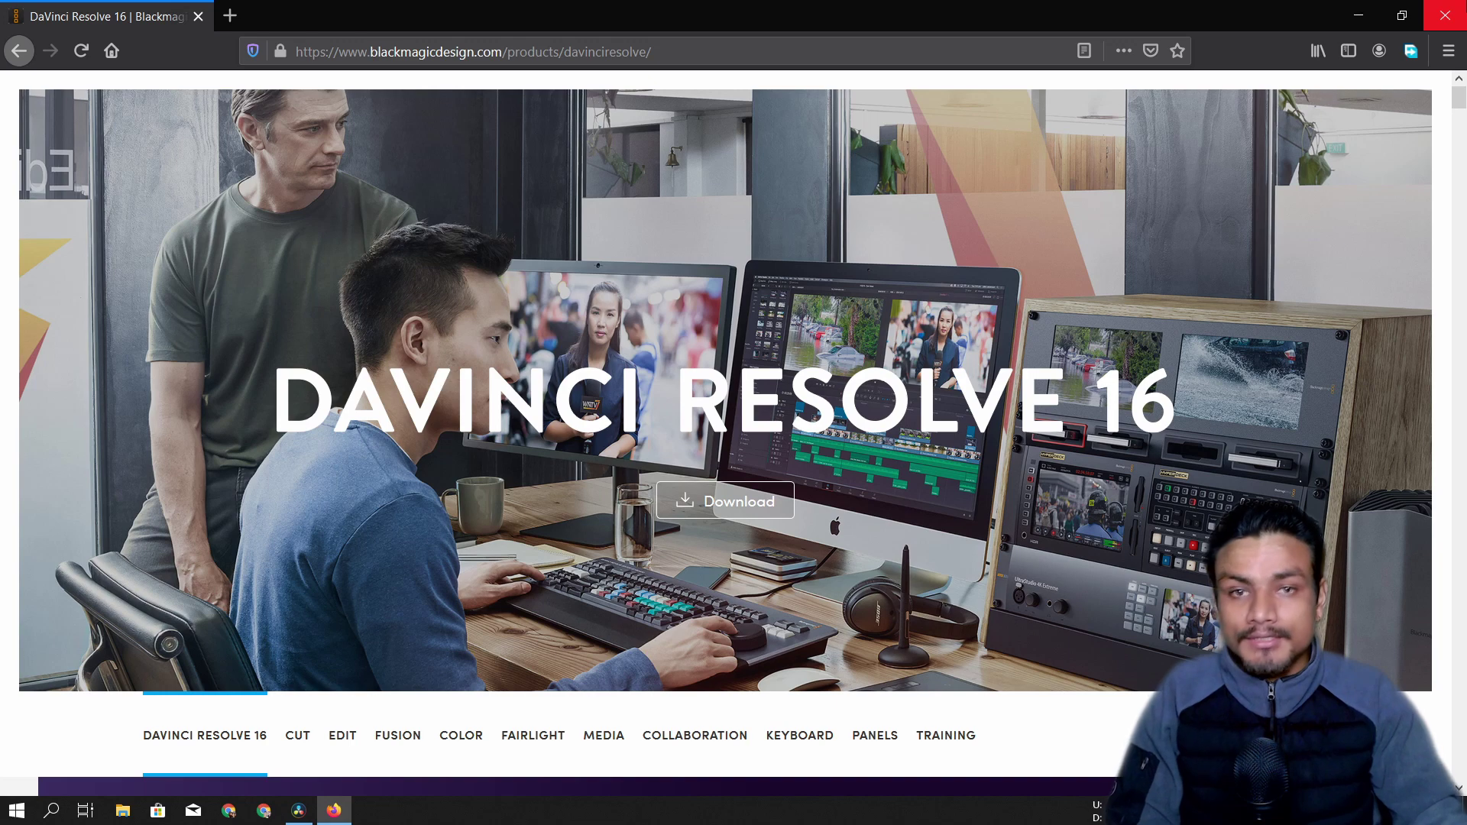
left_click(1445, 15)
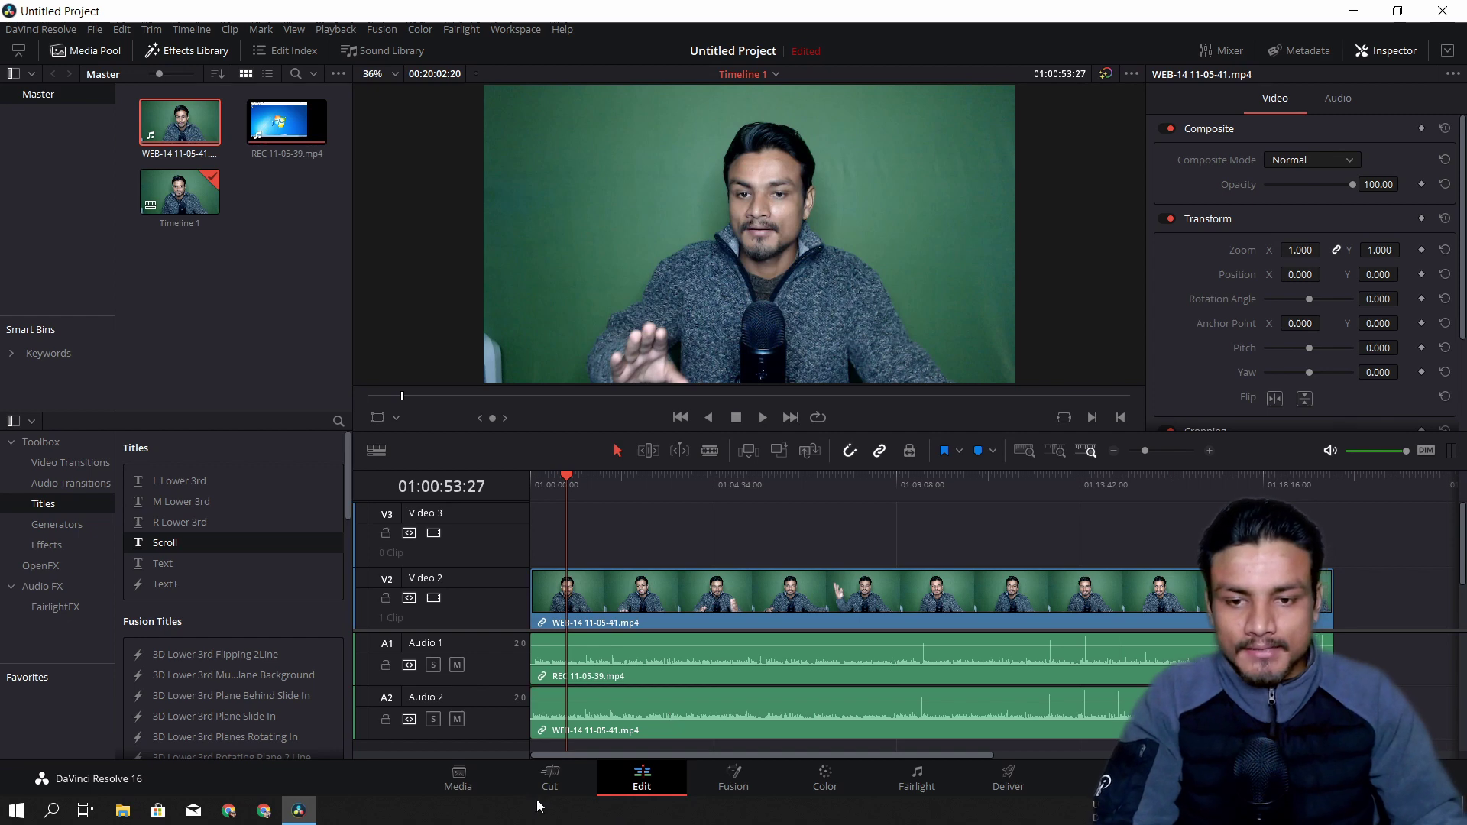
- Visit the Media and Cut pages, then on Edit show the toolbox Generators and Effects lists
left_click(459, 783)
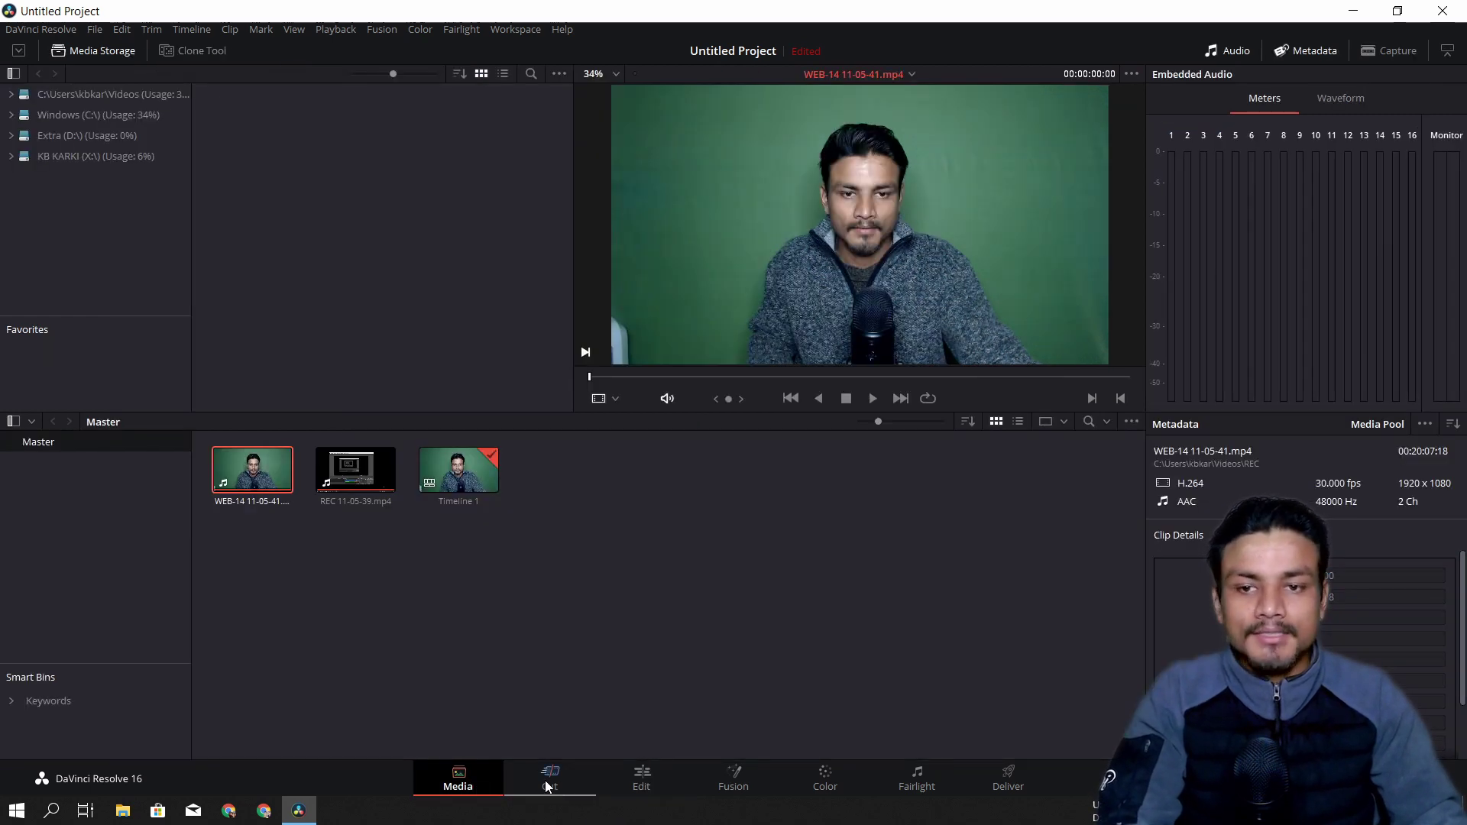
left_click(547, 783)
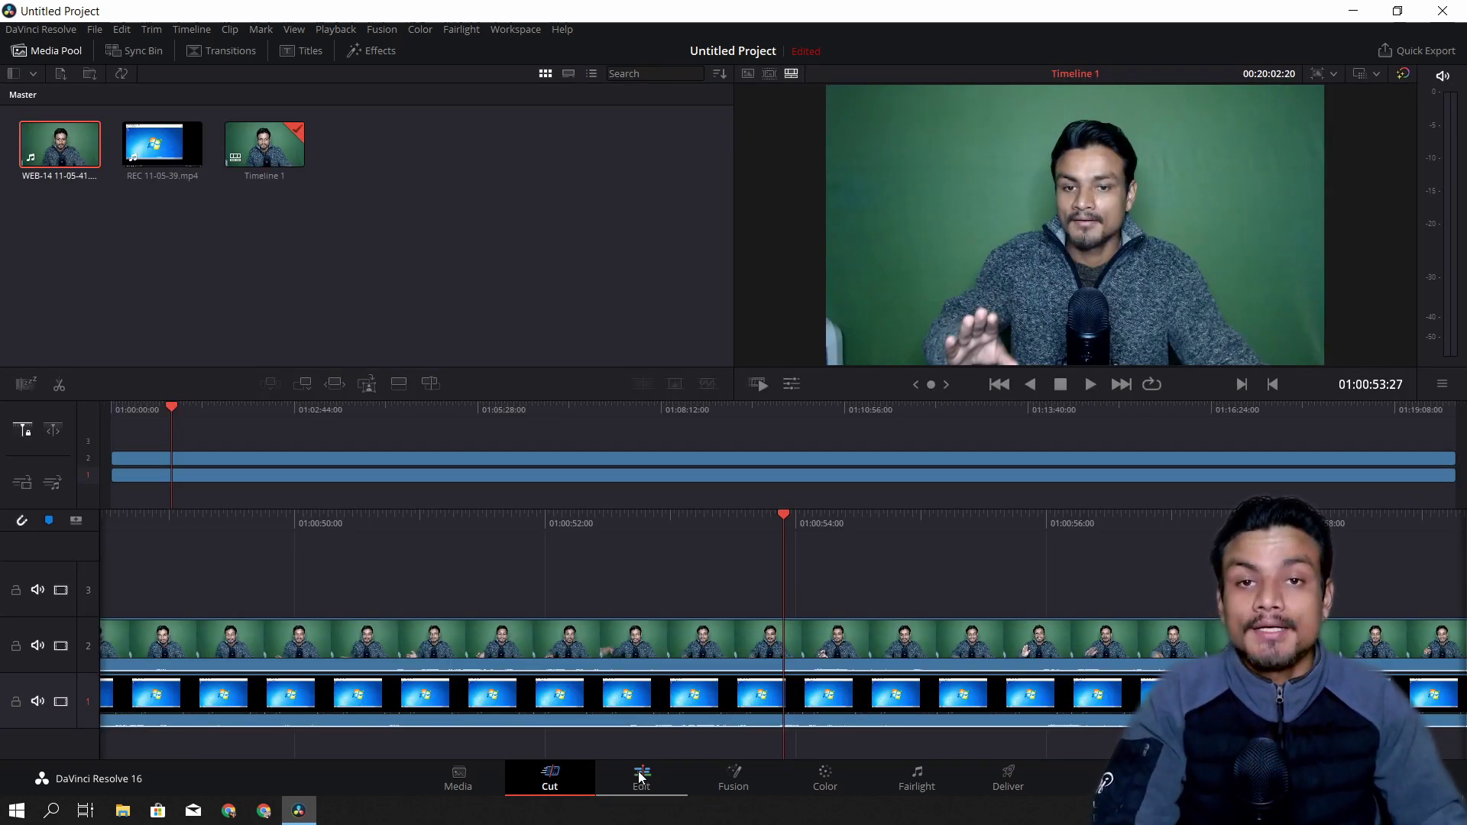
left_click(640, 778)
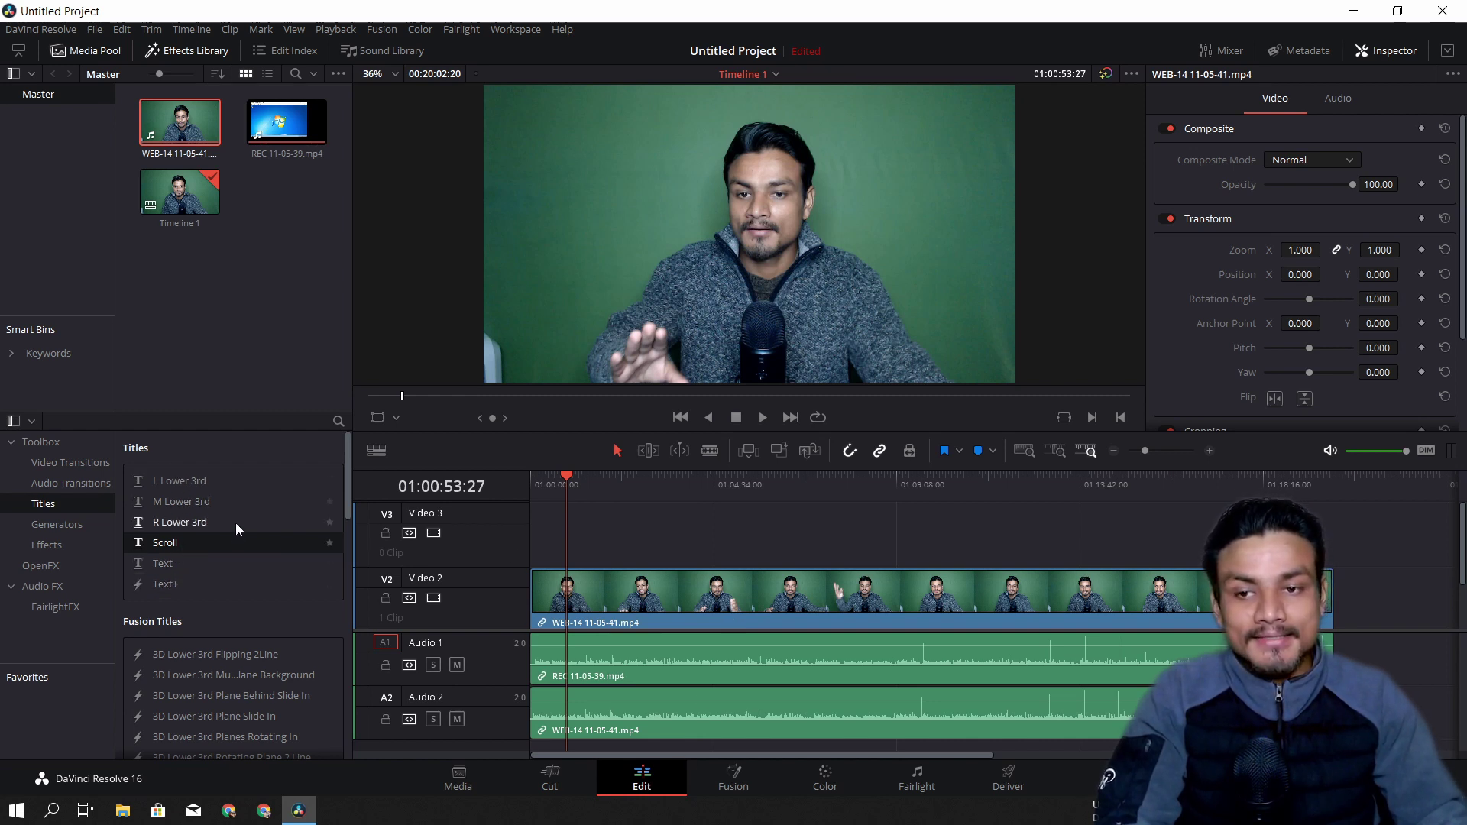
left_click(51, 525)
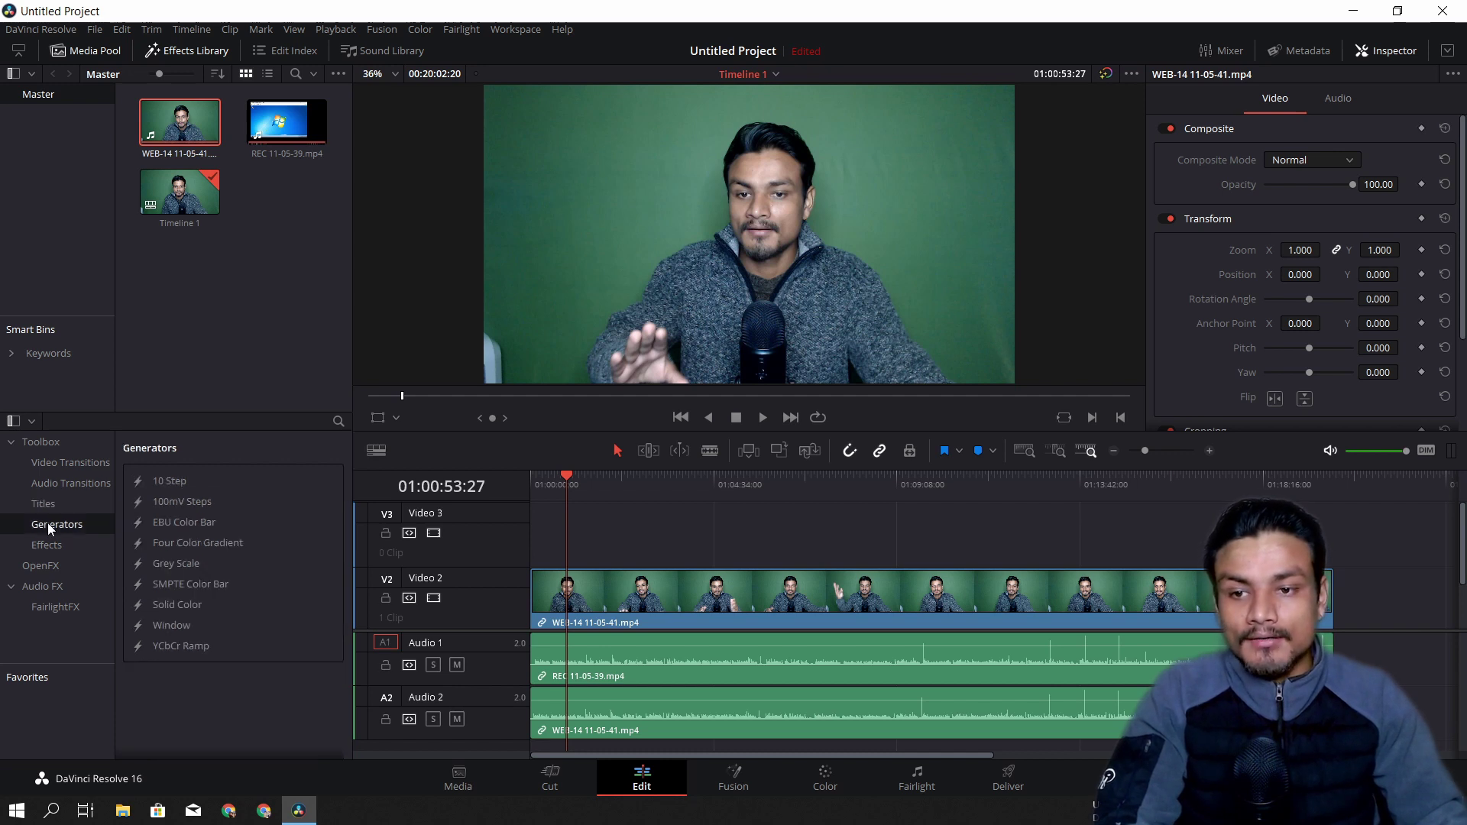
left_click(51, 545)
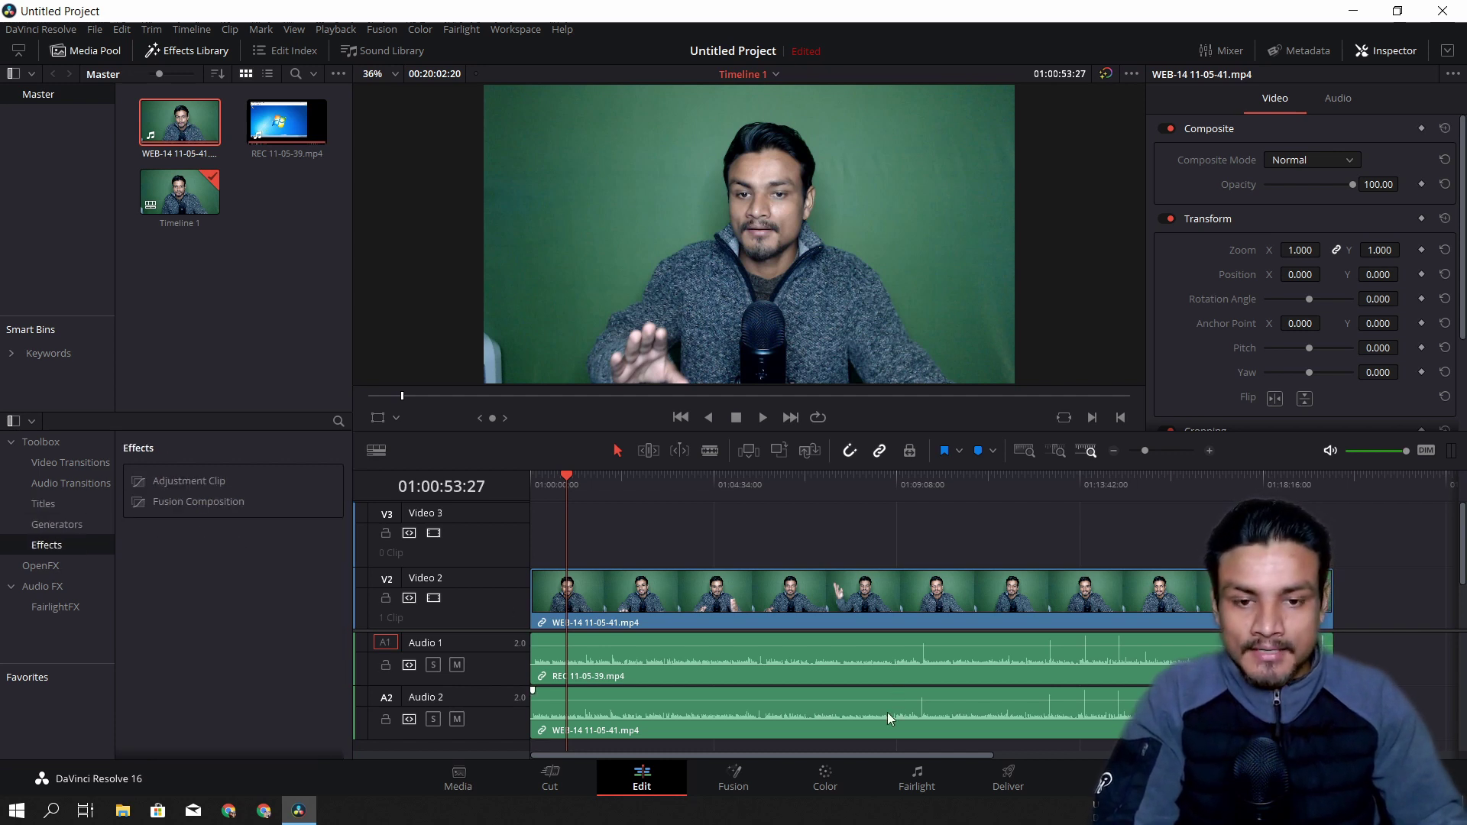
- View the clip's node graph on the Fusion page, then move to the Color page
left_click(734, 788)
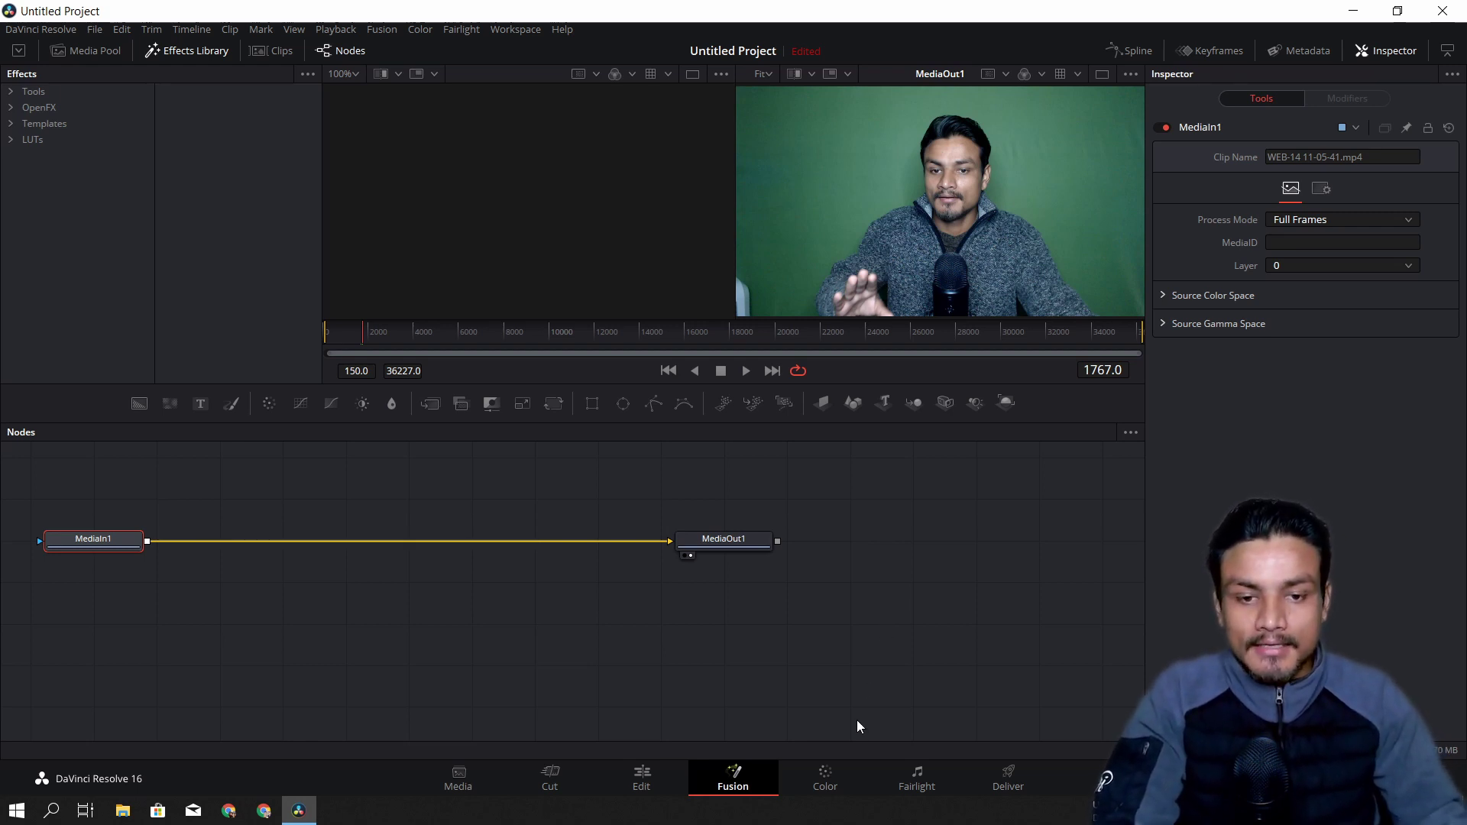
left_click(825, 778)
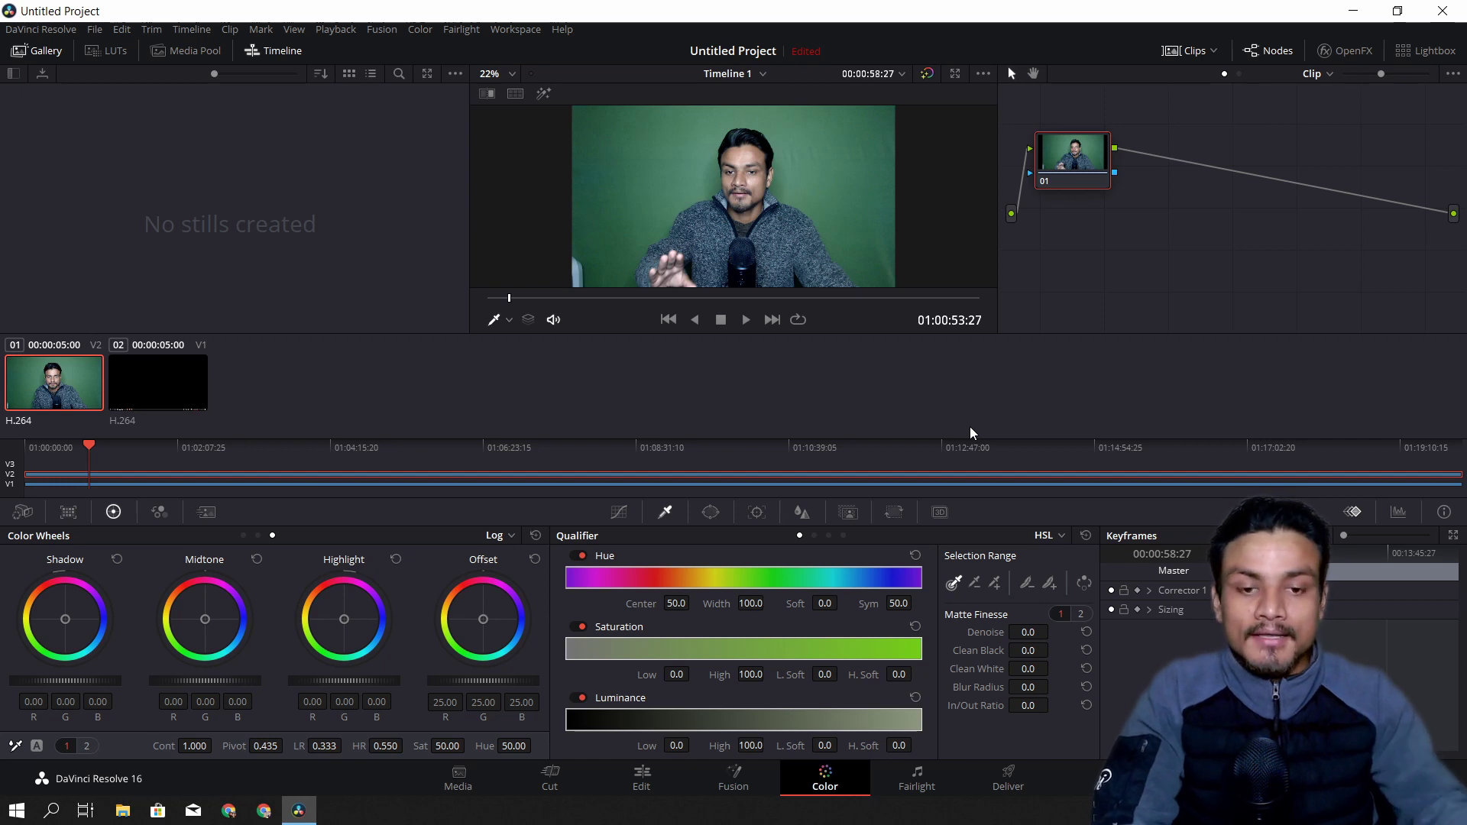
left_click(925, 780)
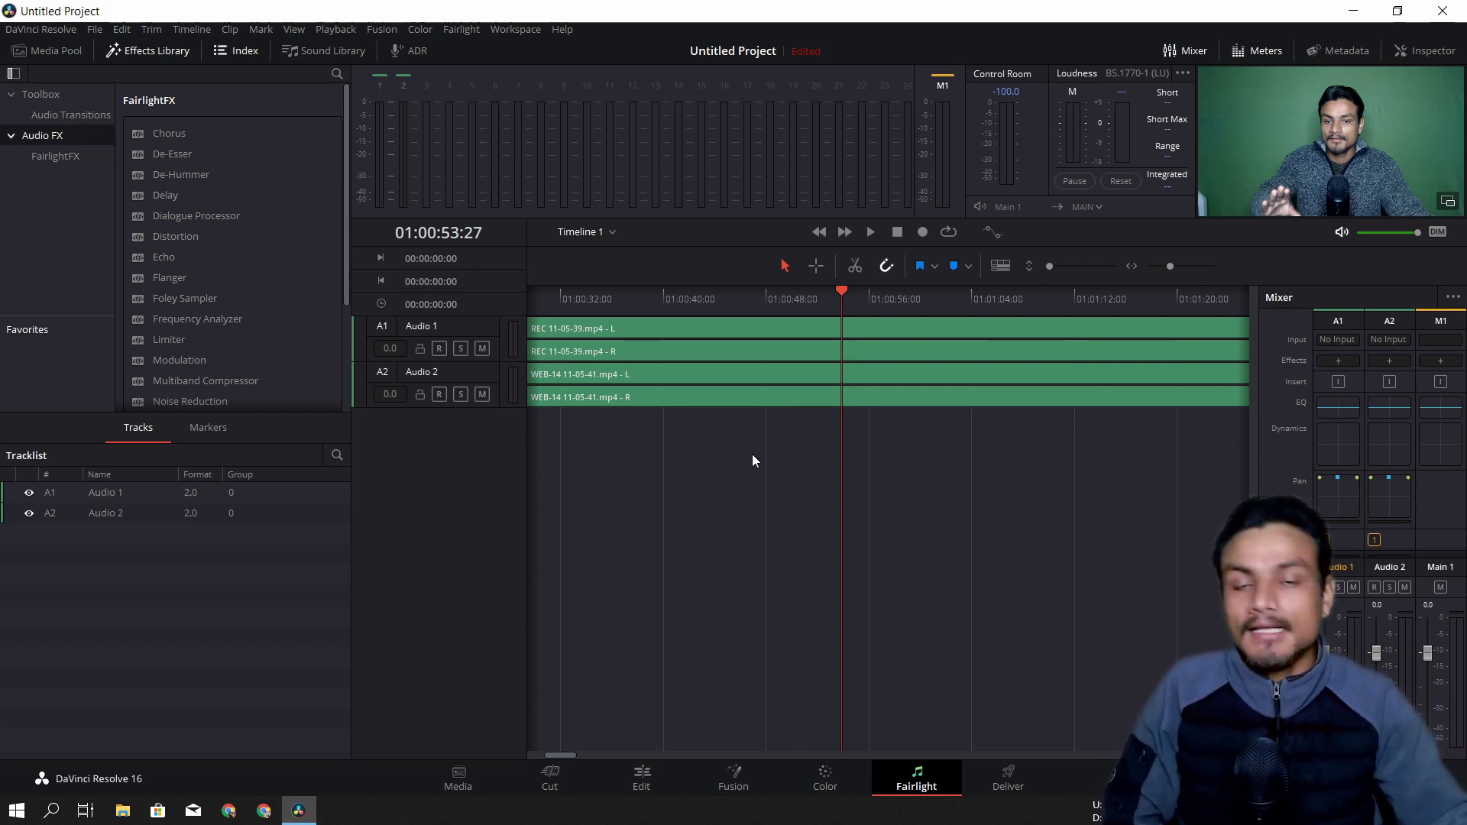
- Open the Deliver page and scroll through its Custom render settings
left_click(1010, 778)
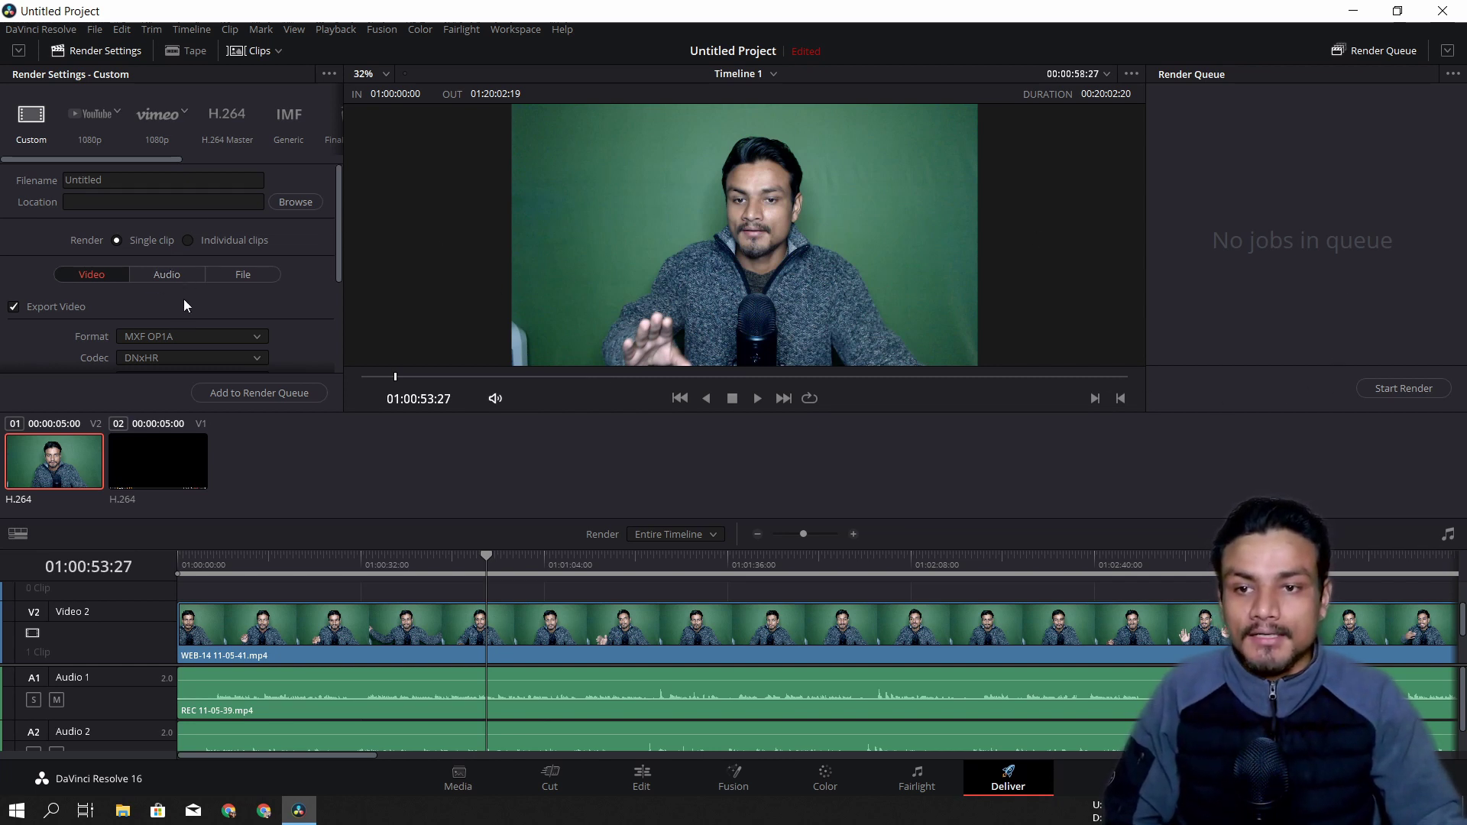
scroll(273, 274, "down", 3)
scroll(299, 321, "up", 3)
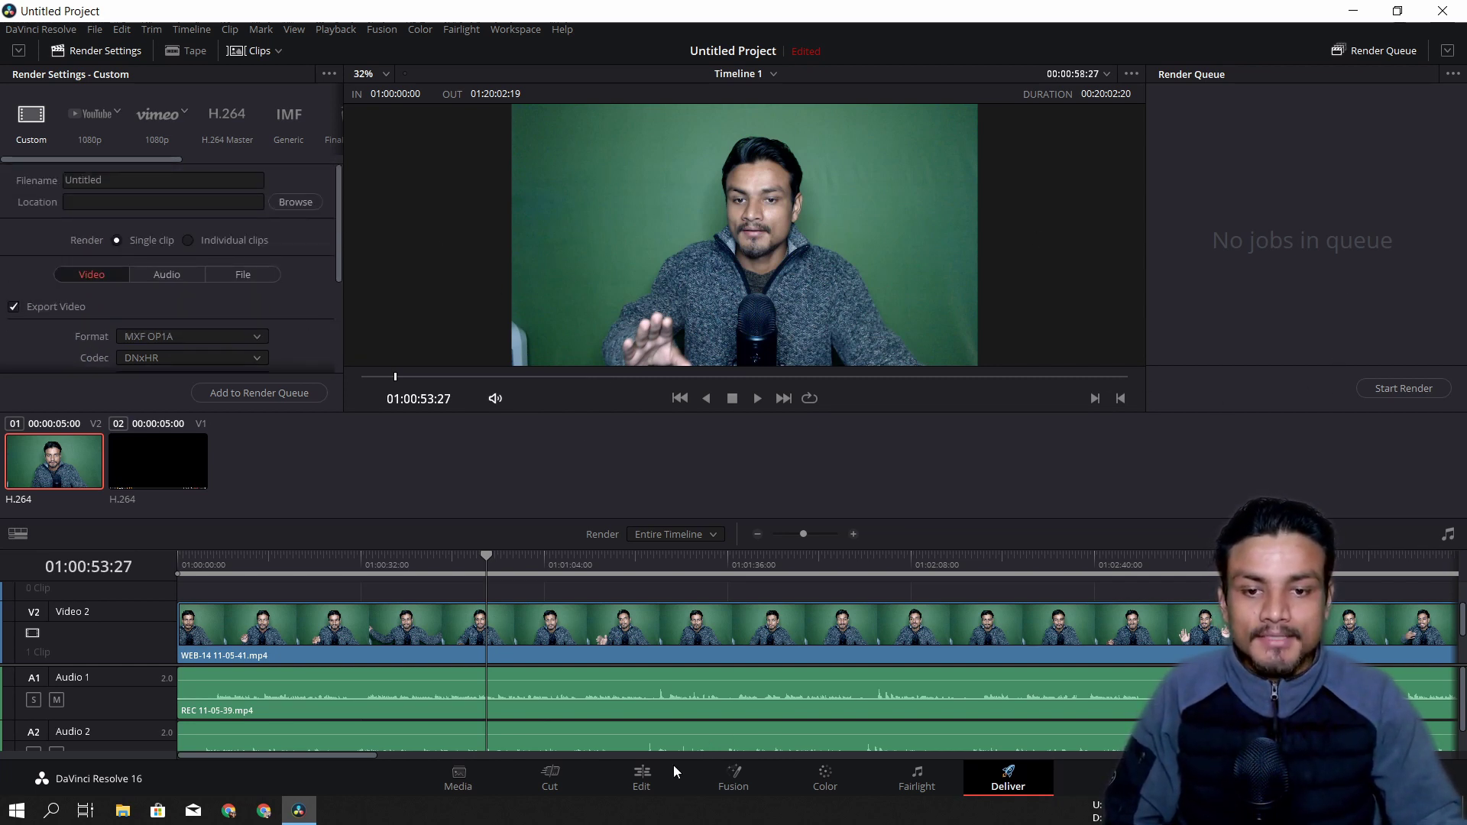
- Back on Edit, browse Audio Transitions, Video Transitions, Titles, then Generators in the Effects Library
left_click(630, 782)
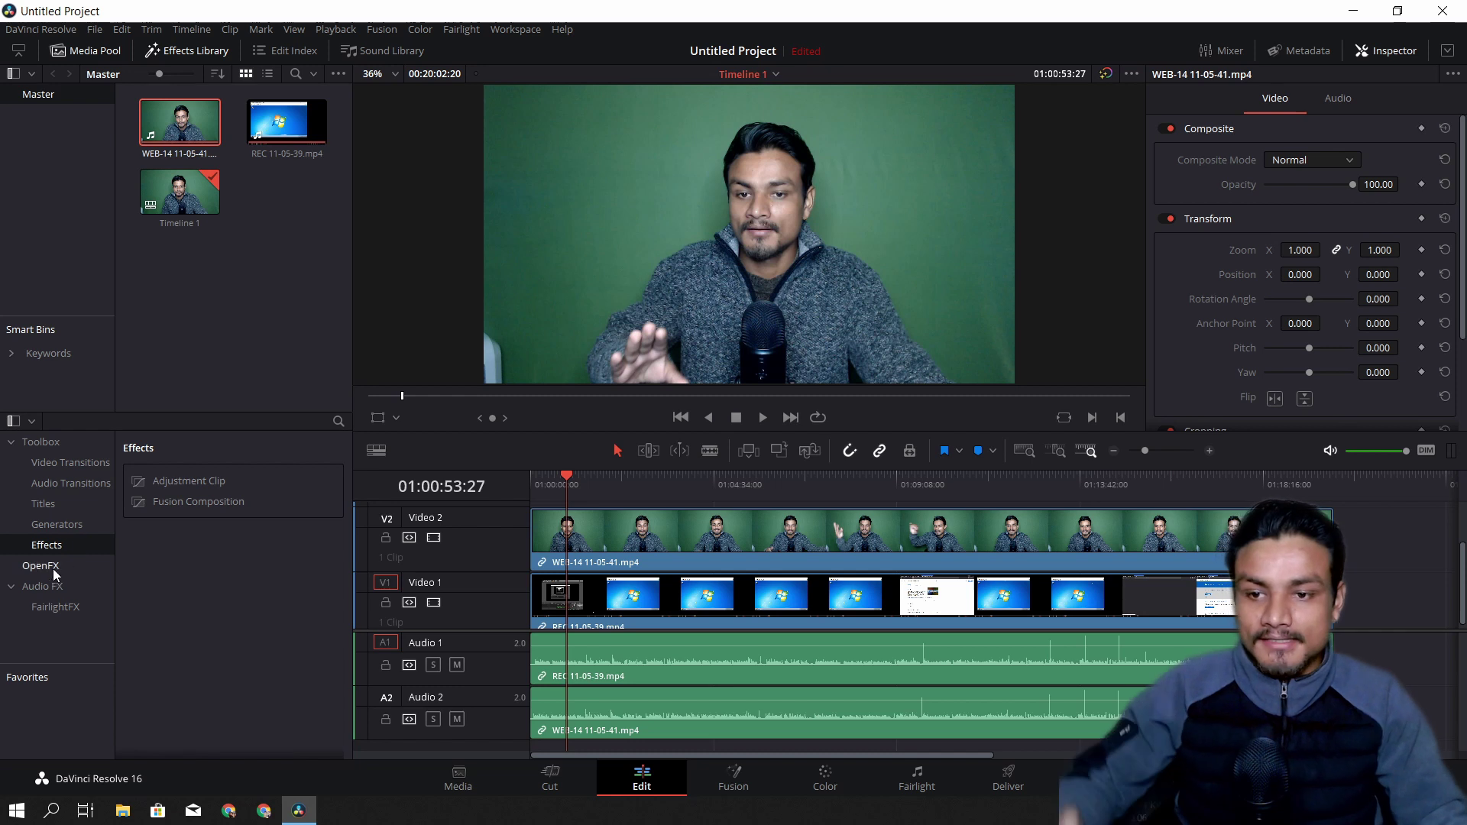
left_click(51, 480)
left_click(61, 461)
left_click(42, 505)
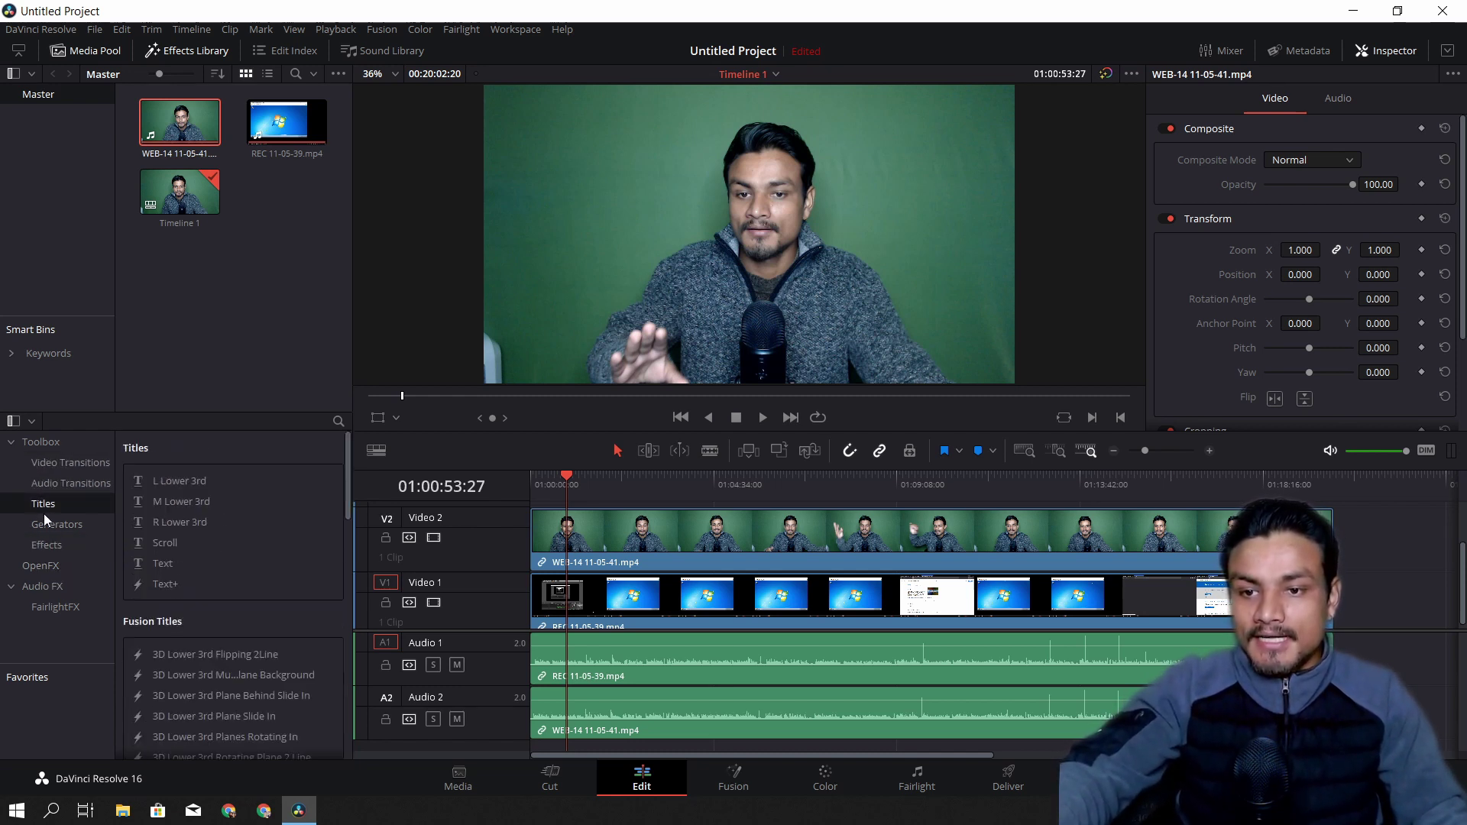
left_click(54, 528)
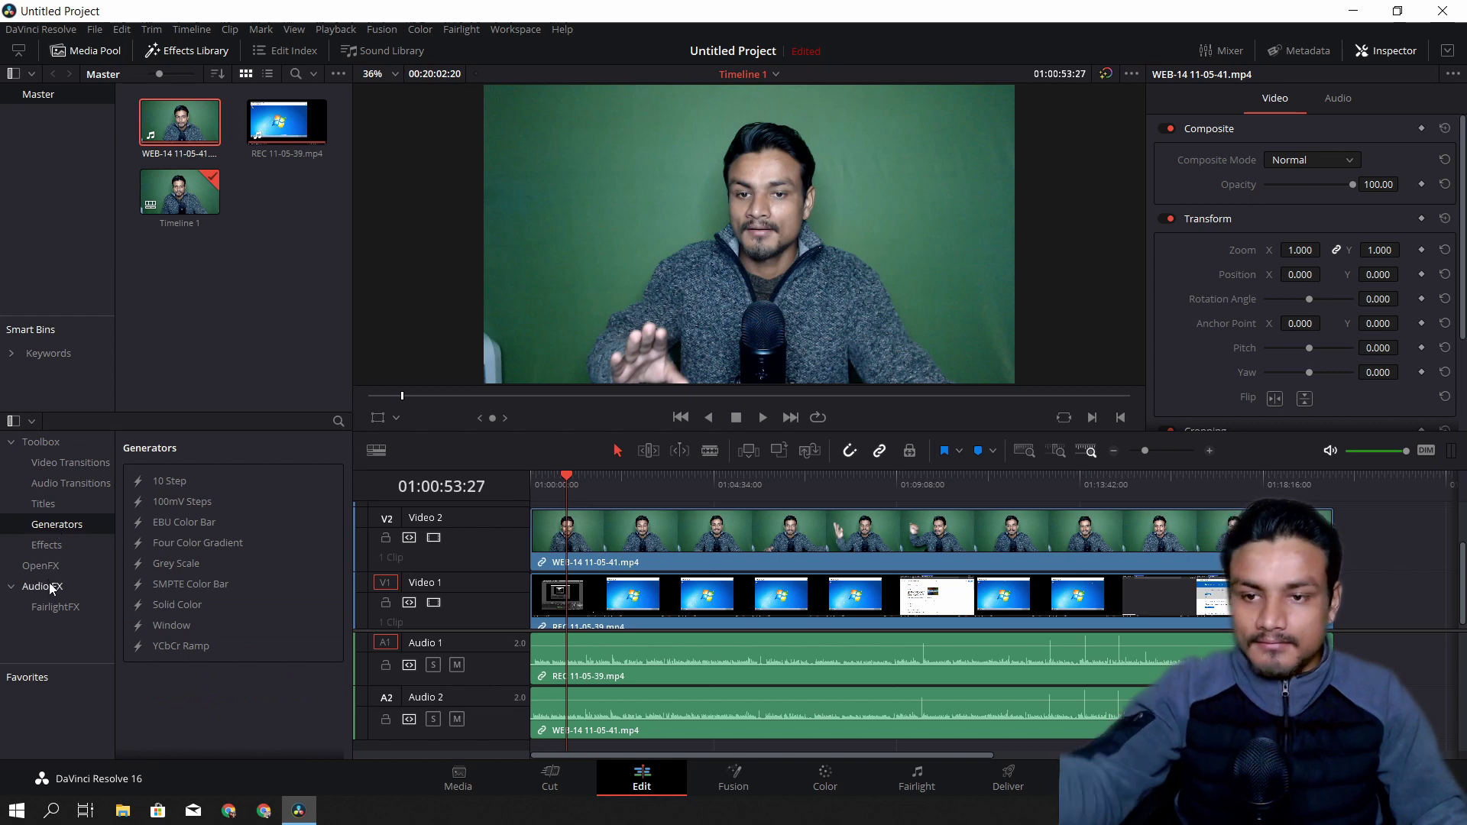
- On the Fusion page, add a Delta Keyer via Add Tool > Matte between MediaIn1 and MediaOut1
left_click(732, 779)
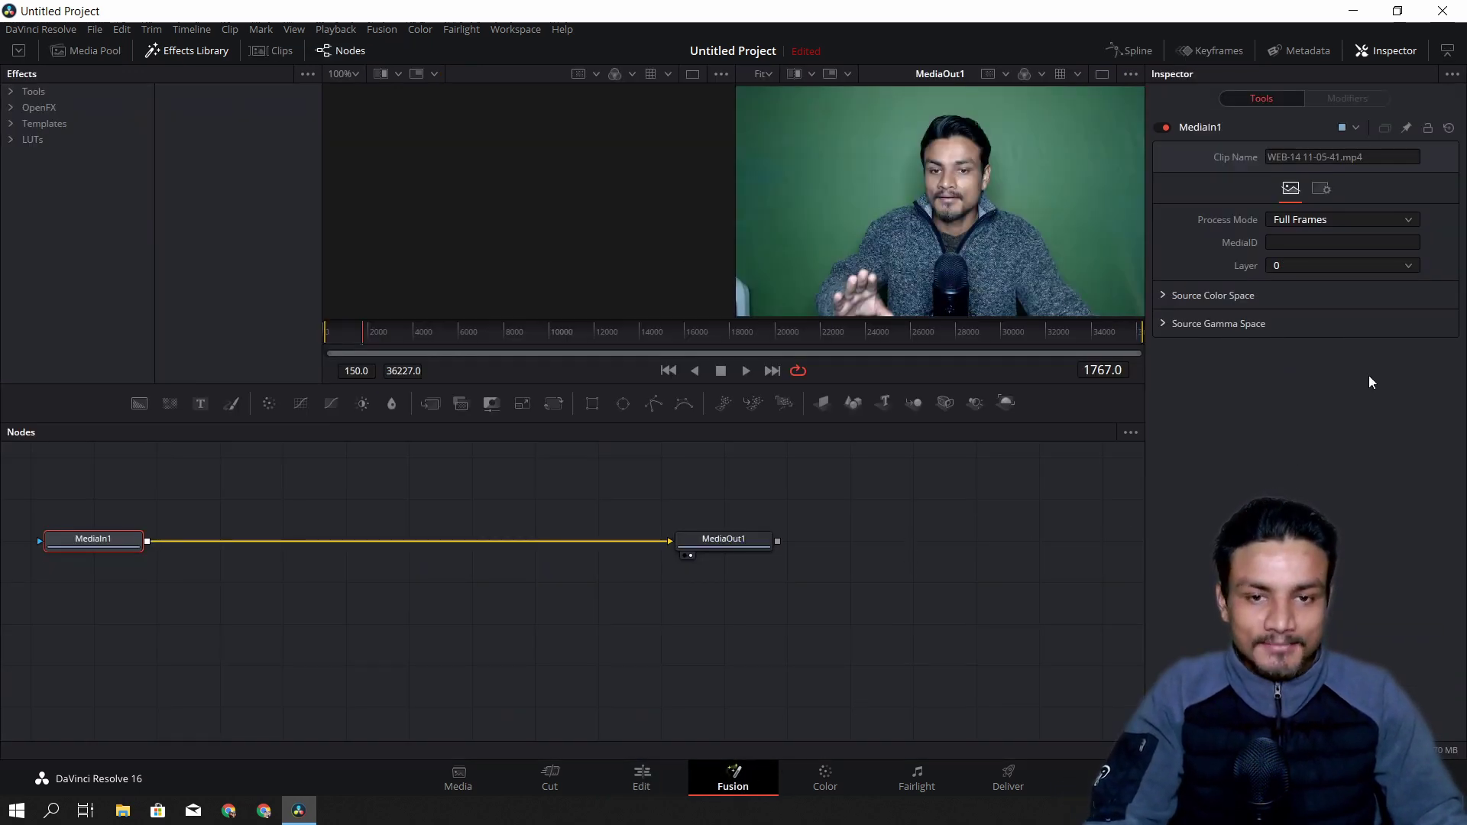
right_click(281, 543)
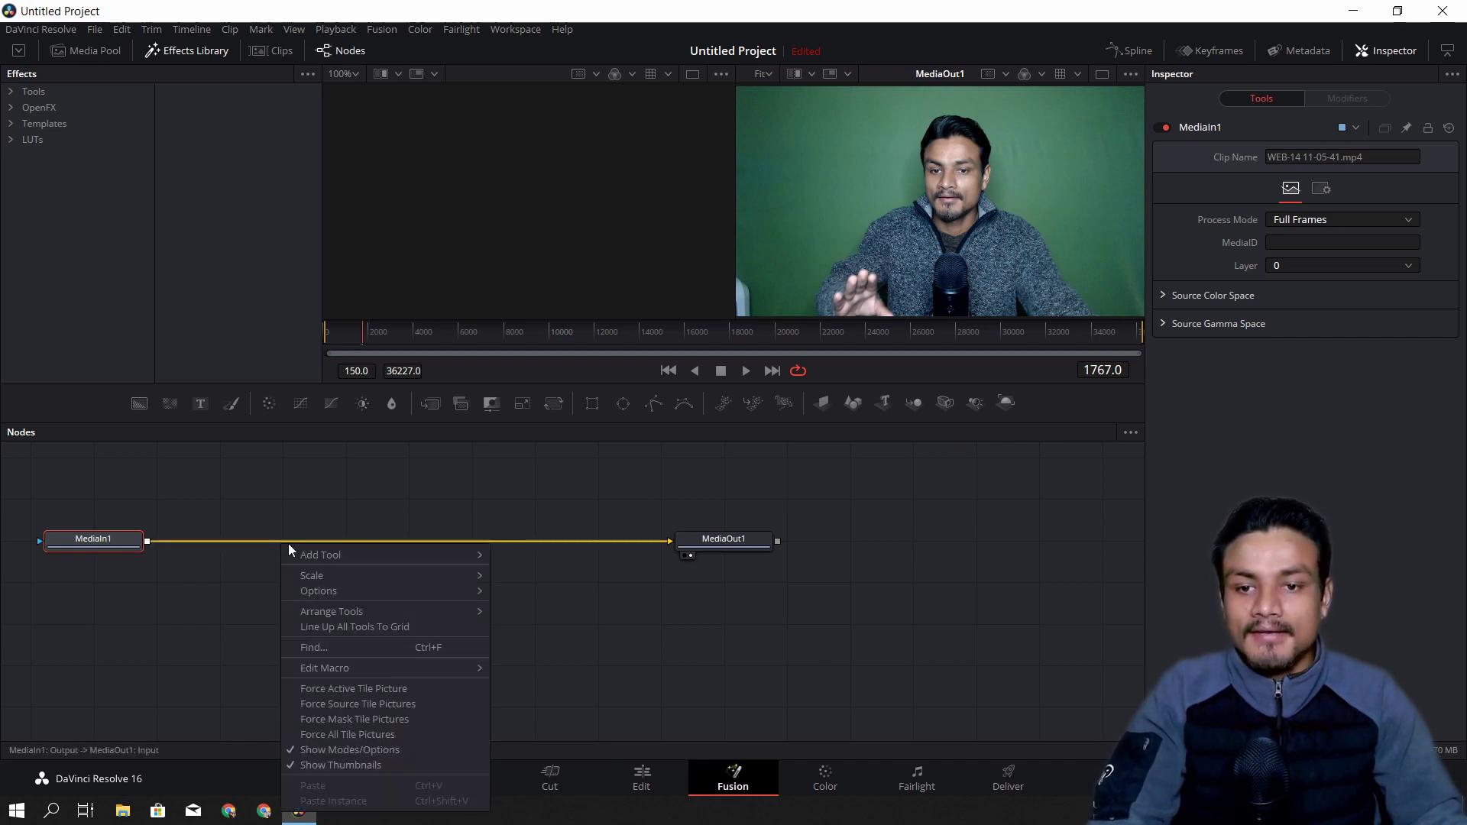
mouse_move(429, 557)
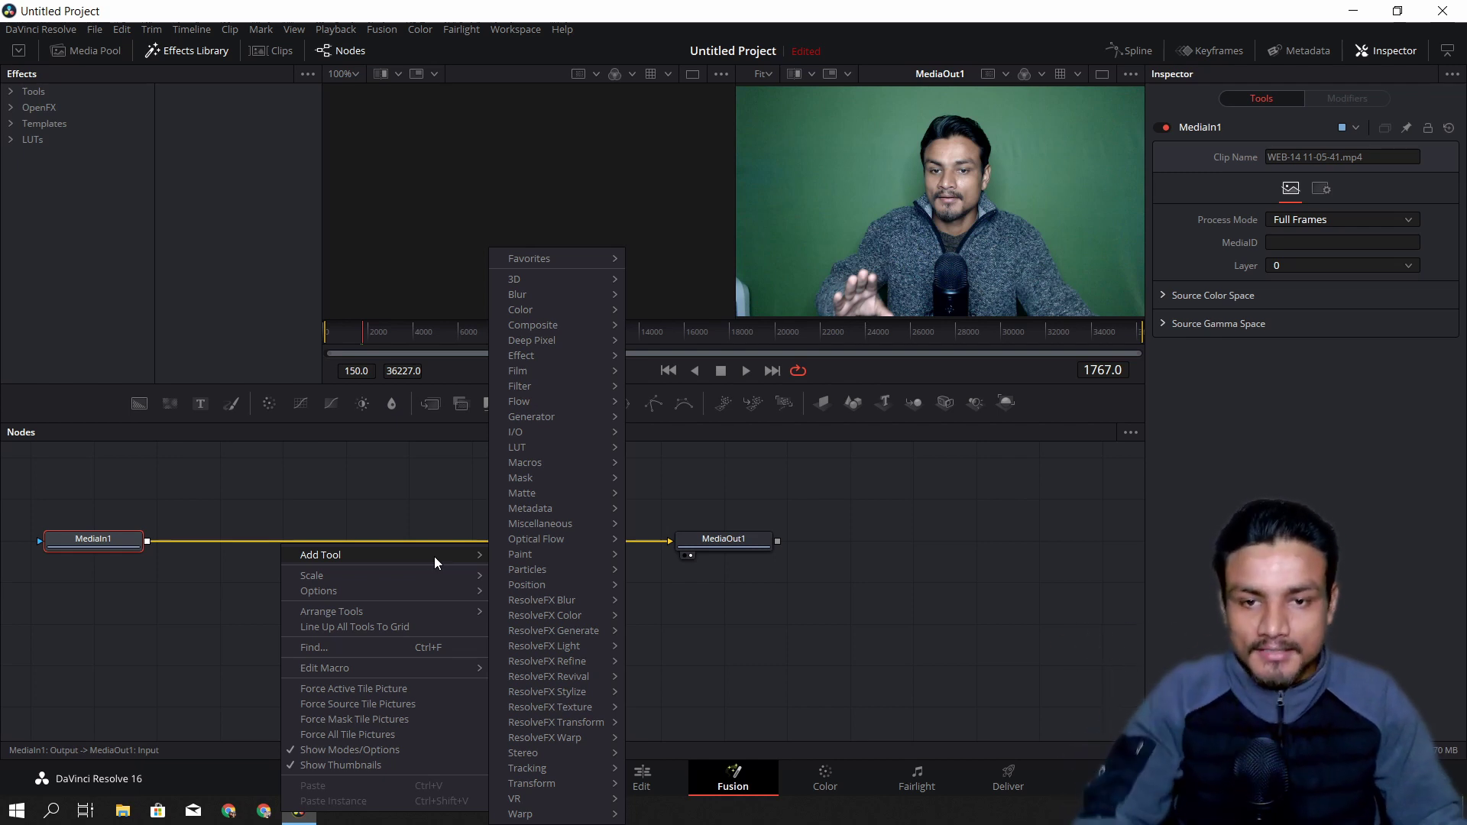
mouse_move(593, 432)
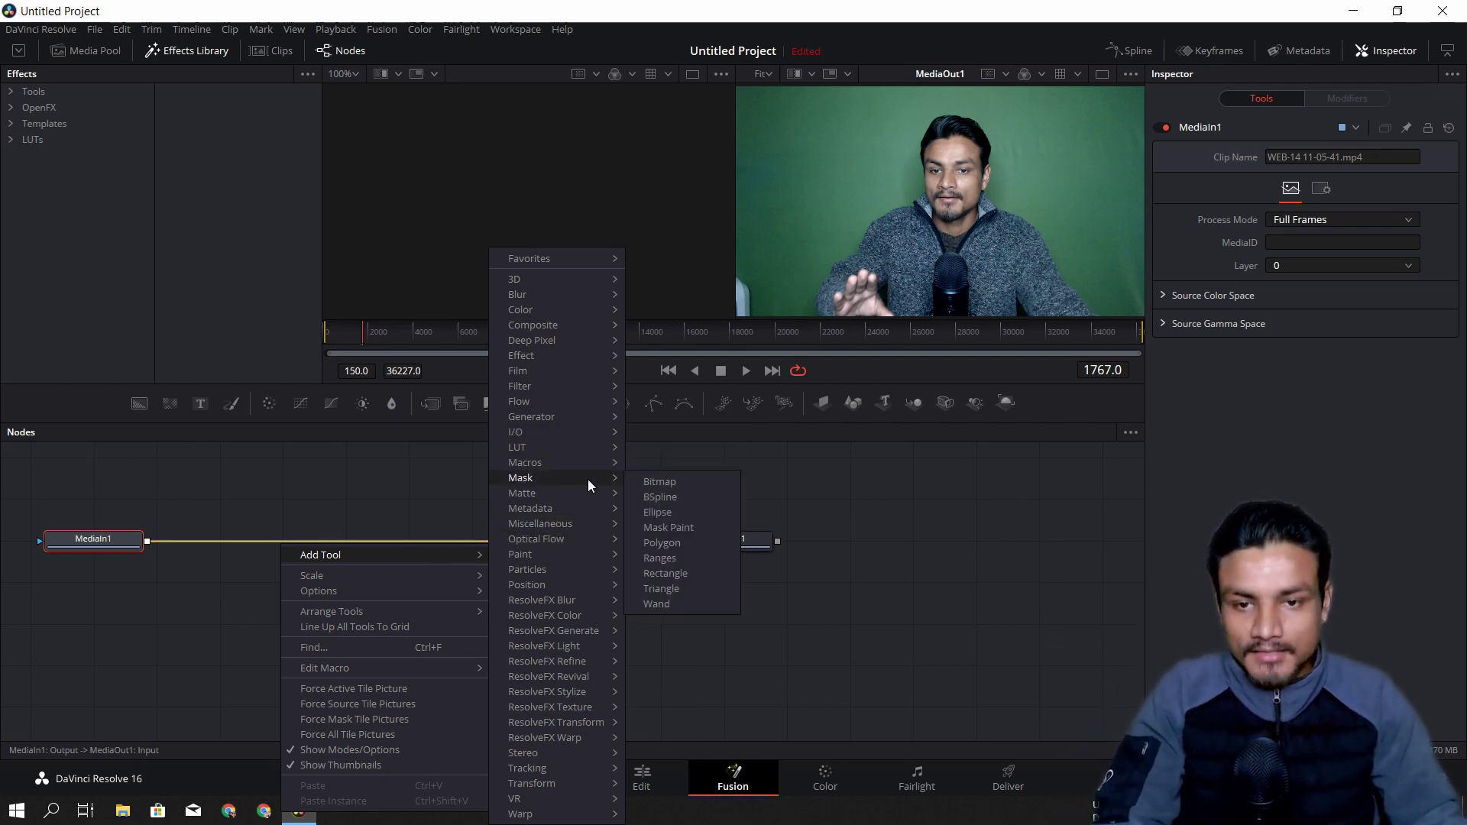
mouse_move(590, 497)
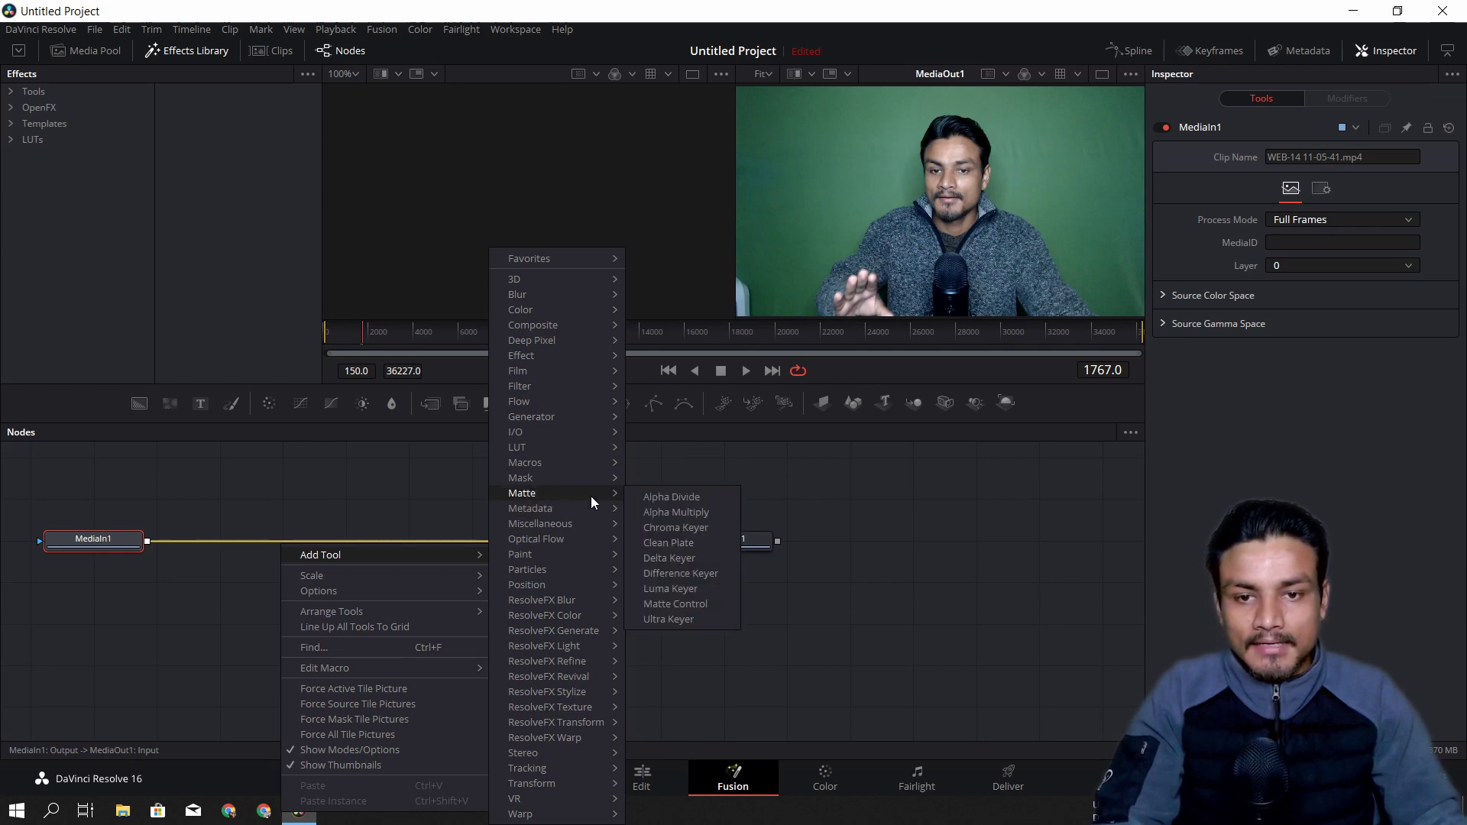
left_click(699, 558)
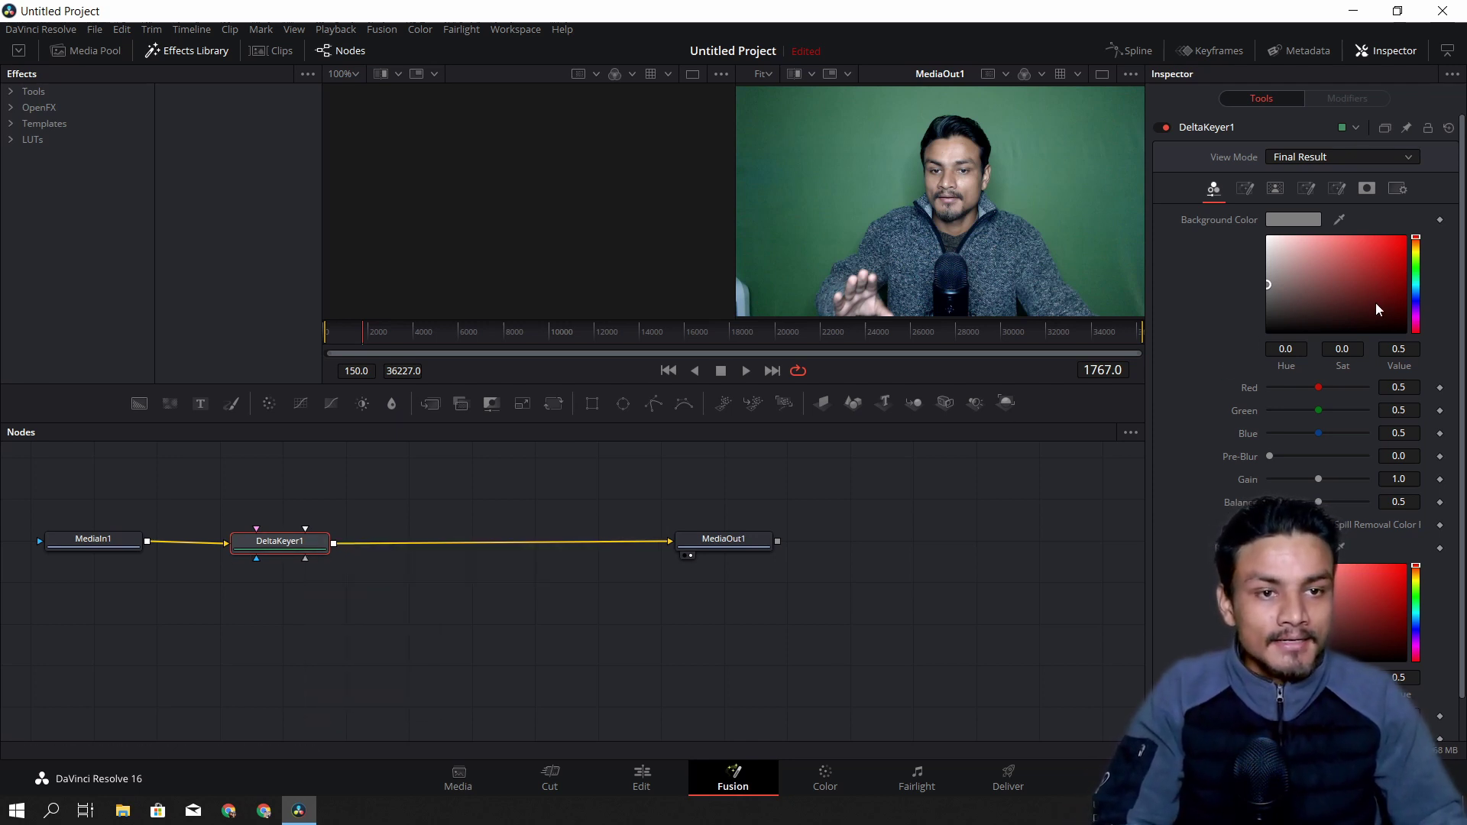
- Set the Delta Keyer's background colour to green, sampling the green screen from the video
left_click(1418, 279)
left_click(1403, 252)
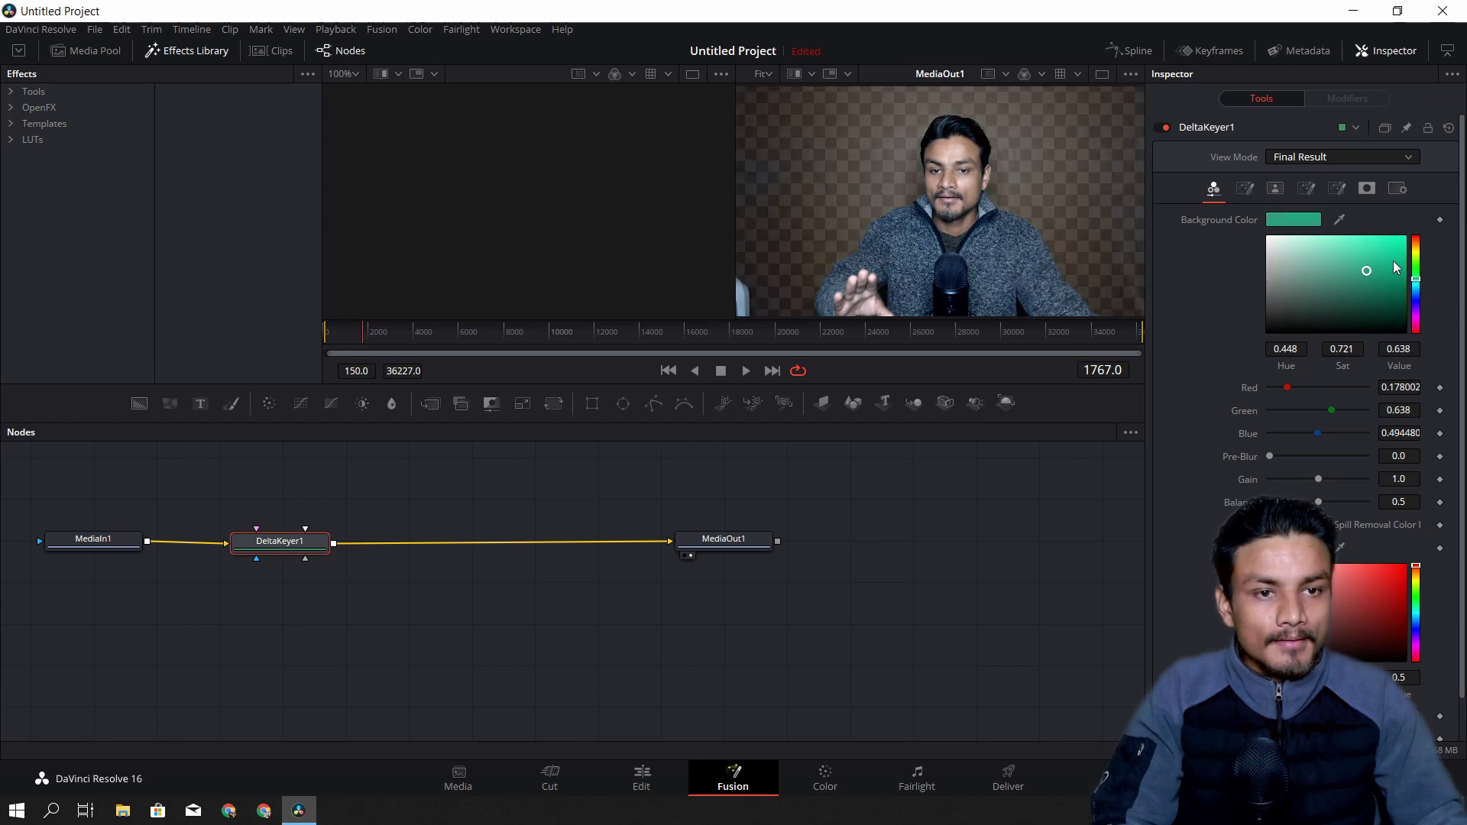
left_click_drag(1395, 291, 1412, 295)
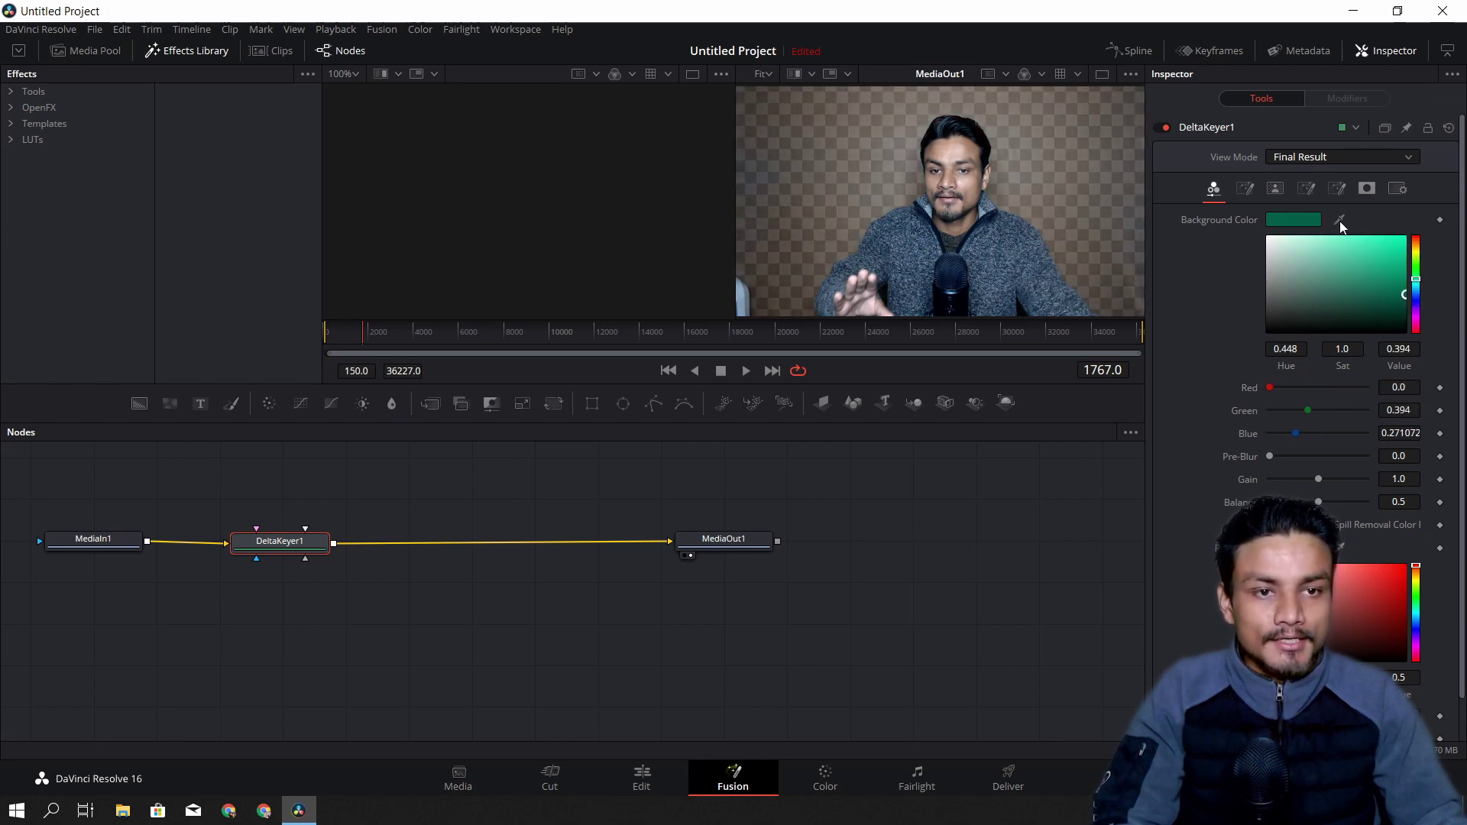
left_click_drag(1339, 220, 1107, 141)
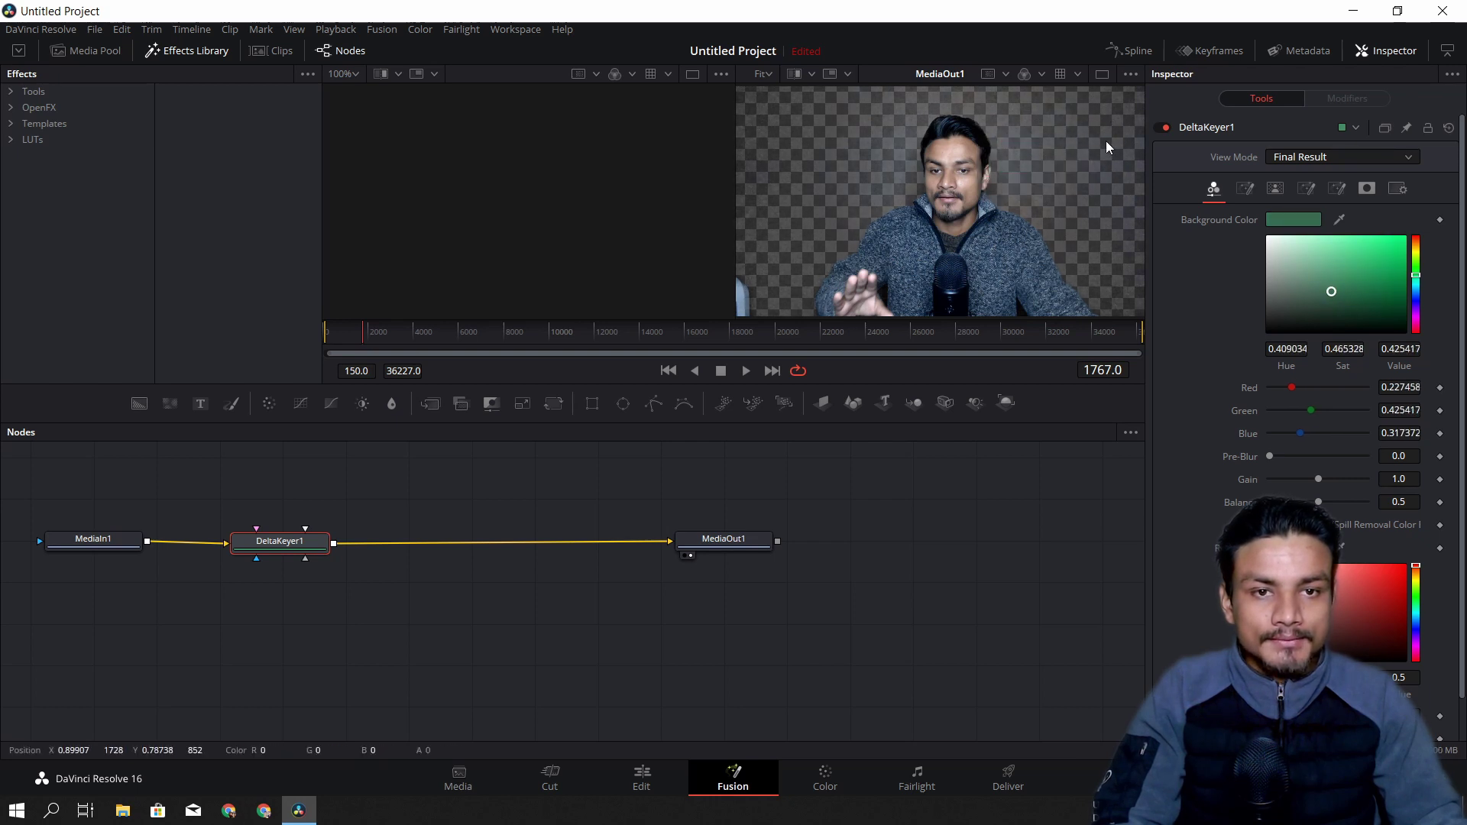
- Raise the Matte Threshold Low to clean up the key, then go back to the Edit page
left_click(1242, 188)
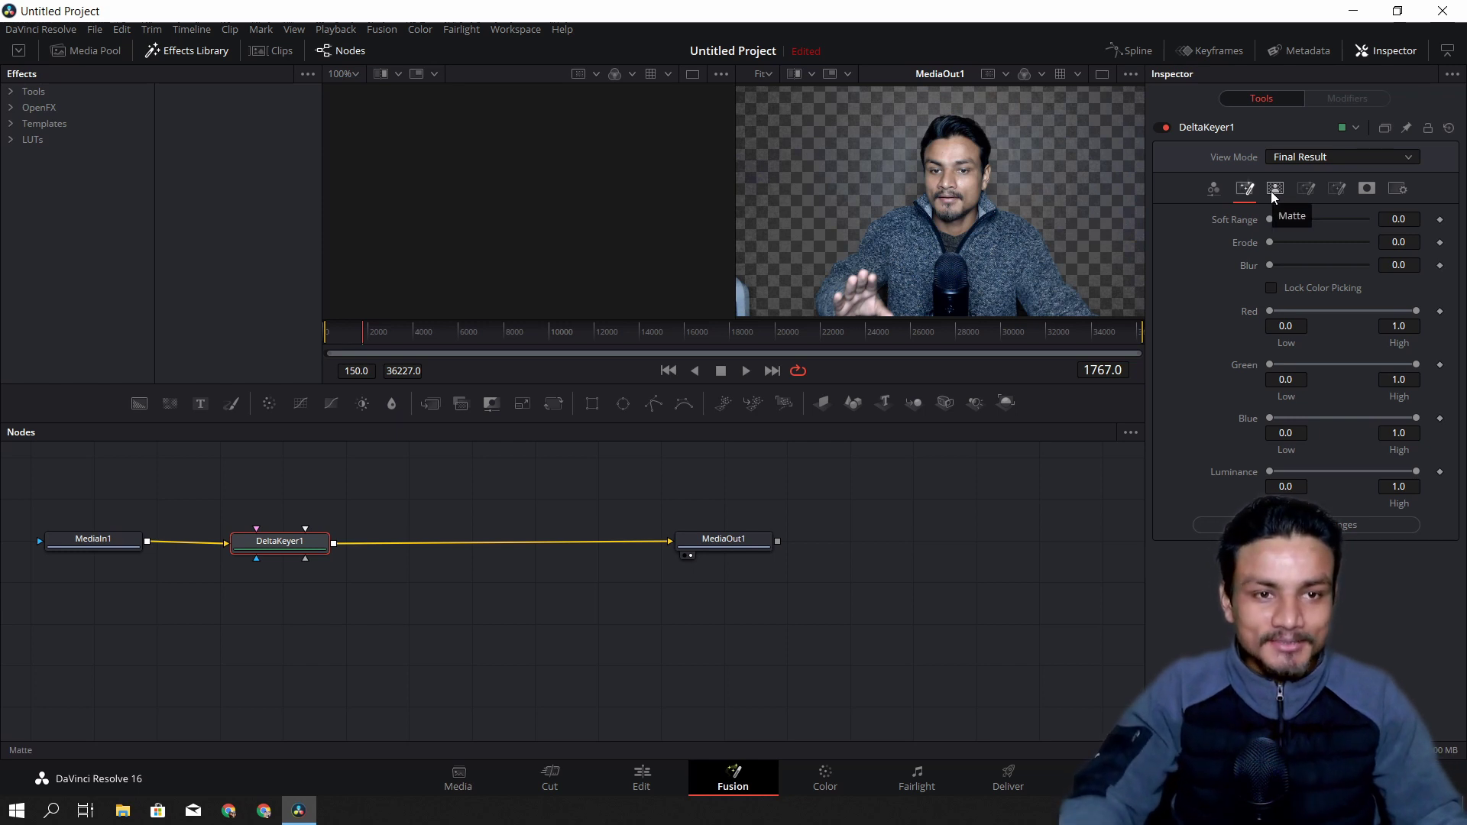
left_click(1273, 191)
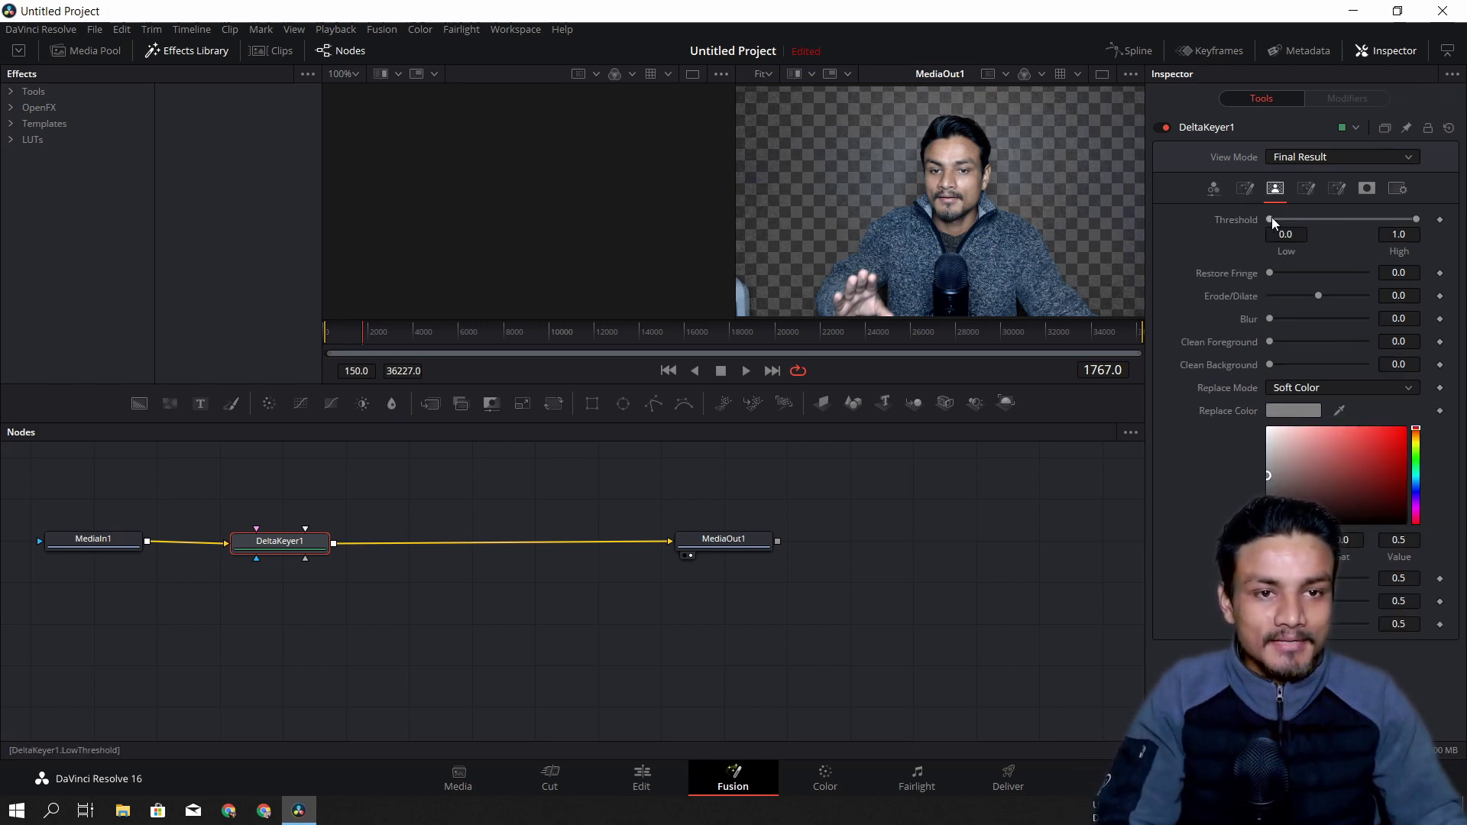
left_click_drag(1270, 219, 1301, 219)
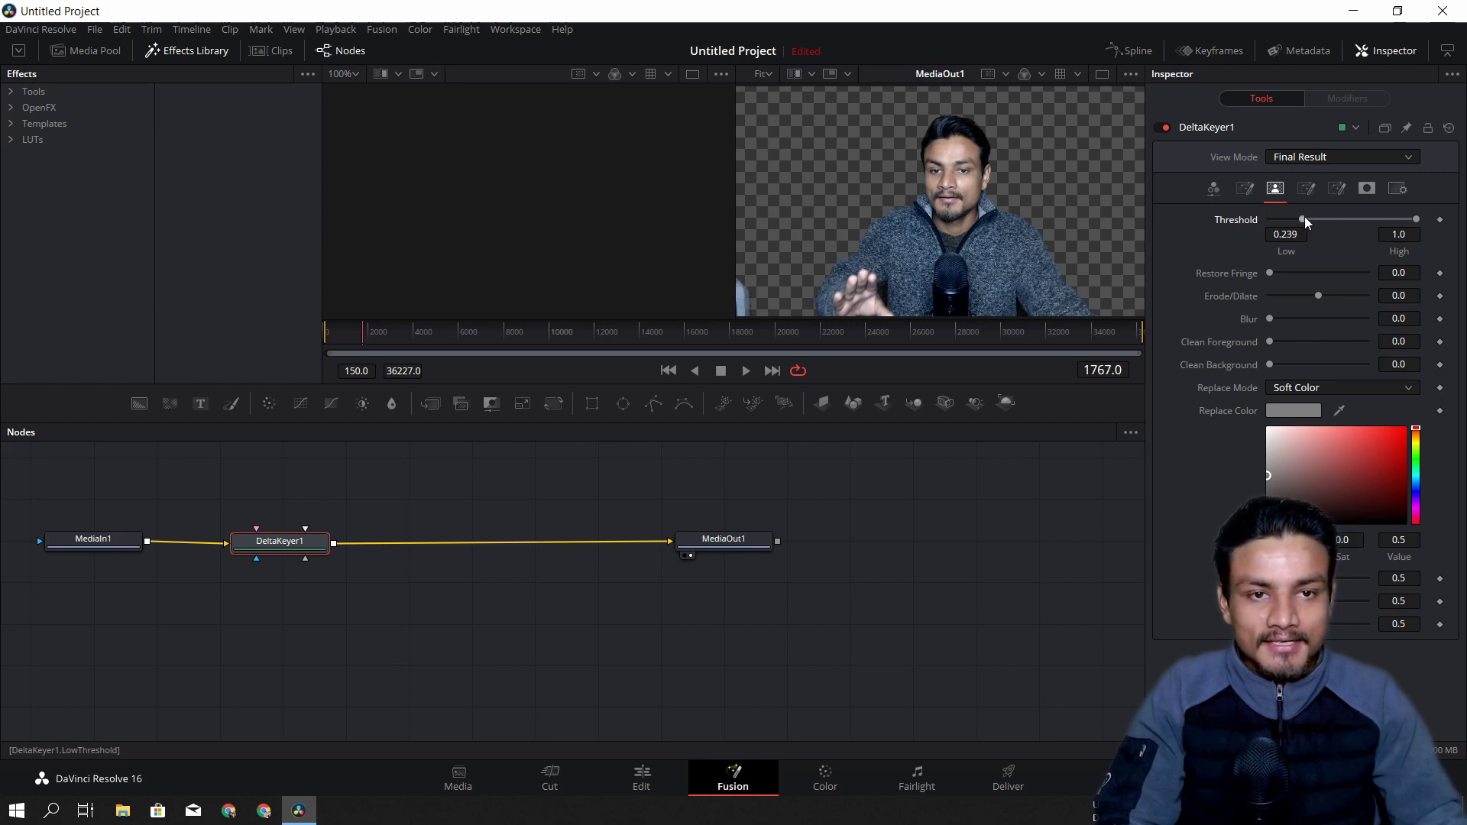
left_click(642, 778)
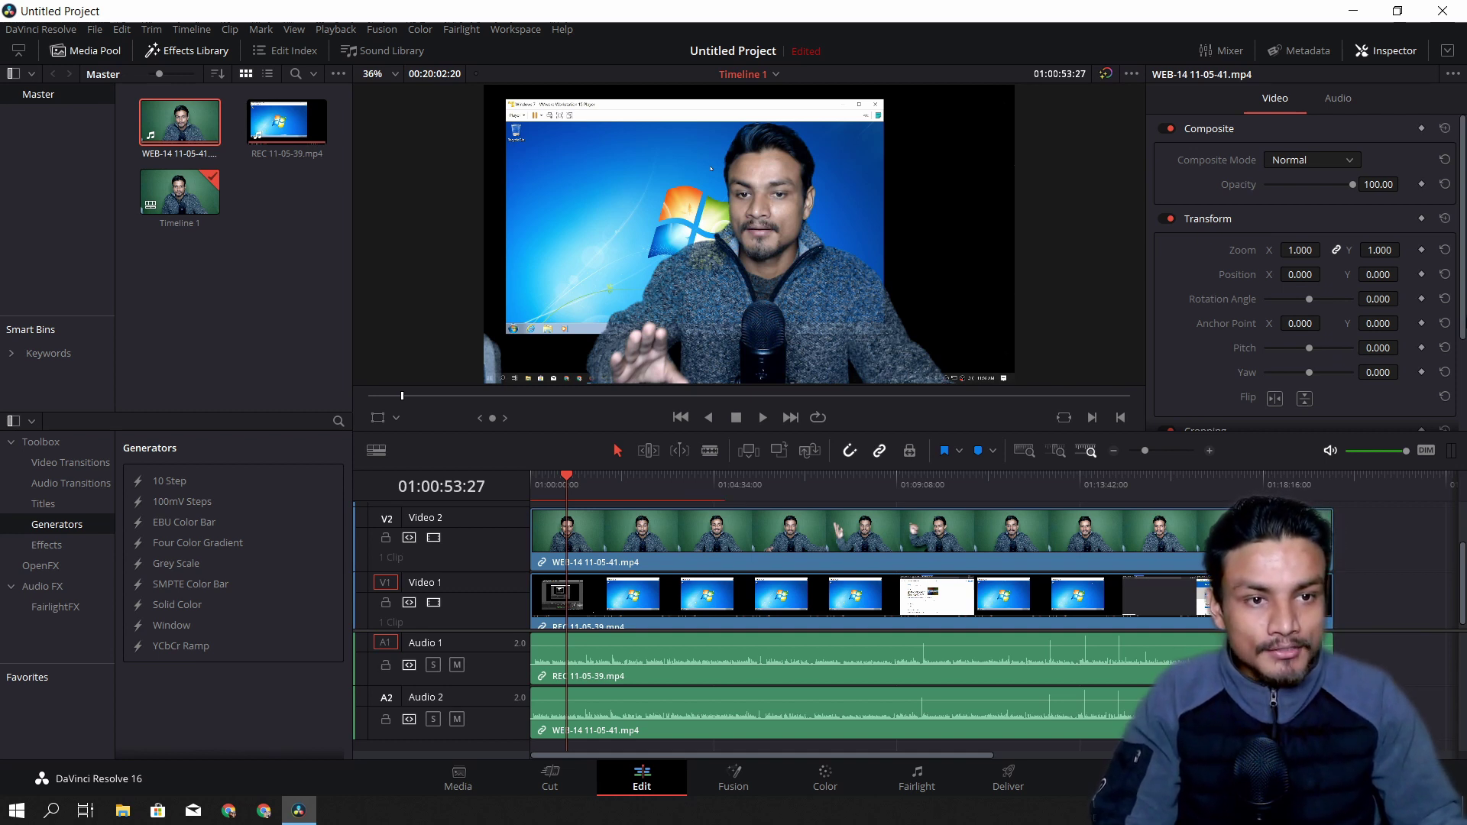
- Try rotating the webcam overlay and reset it, then set Crop Left to 217
mouse_move(1465, 321)
left_mouse_down()
mouse_move(1464, 352)
mouse_move(1459, 325)
left_mouse_up()
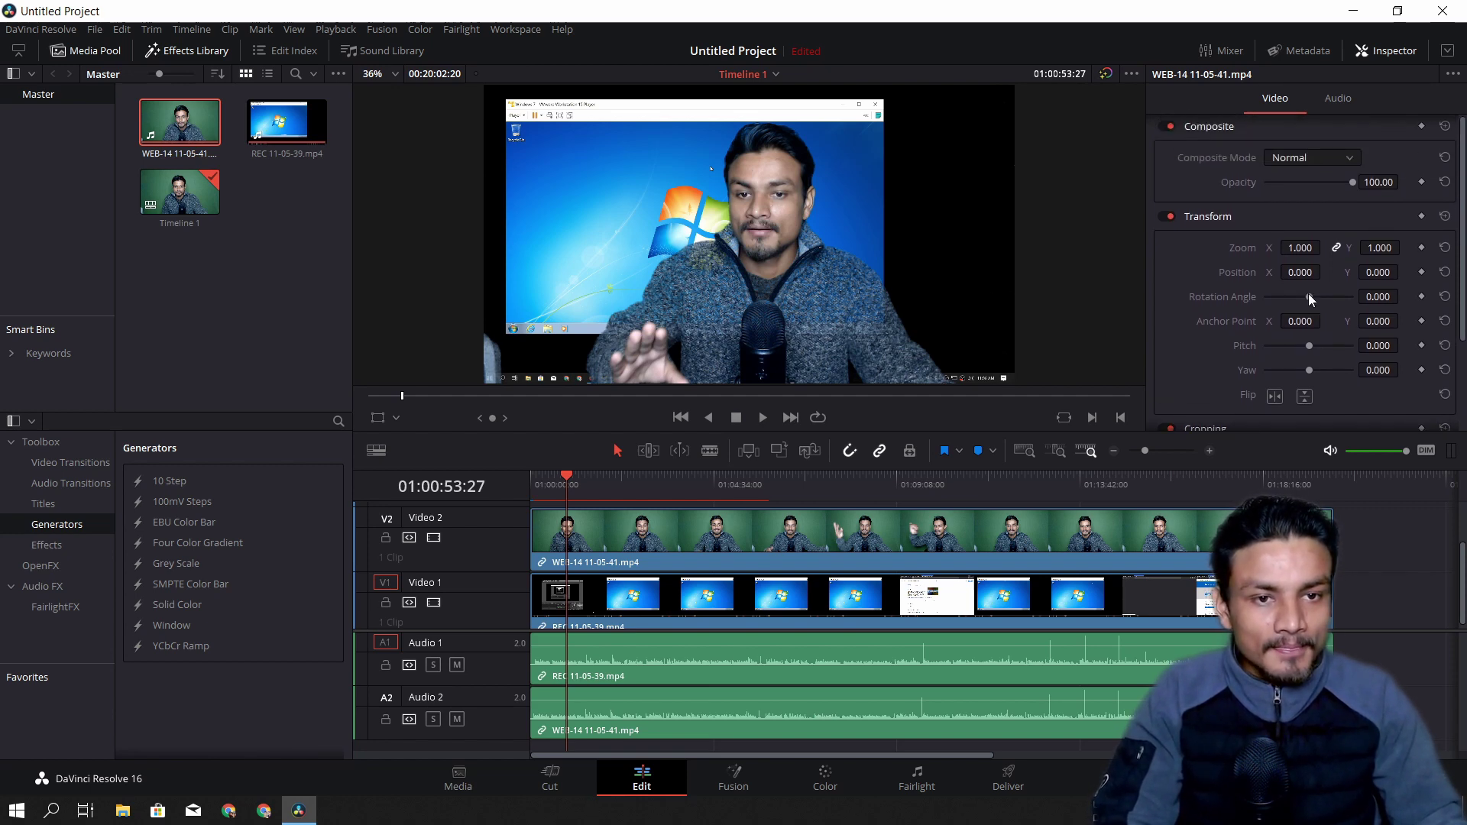
left_click_drag(1309, 294, 1300, 291)
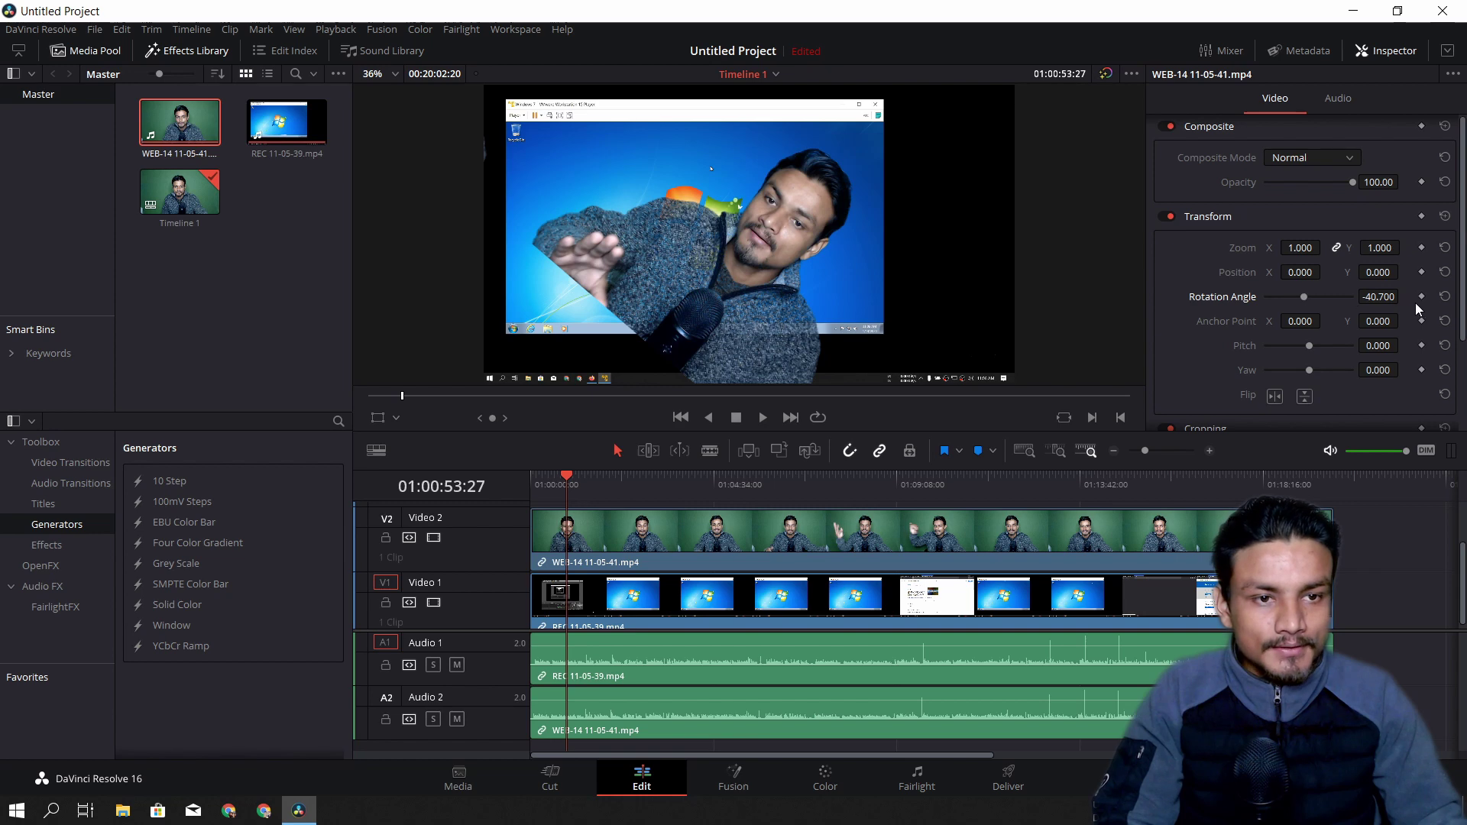
left_click(1445, 297)
scroll(1289, 248, "down", 3)
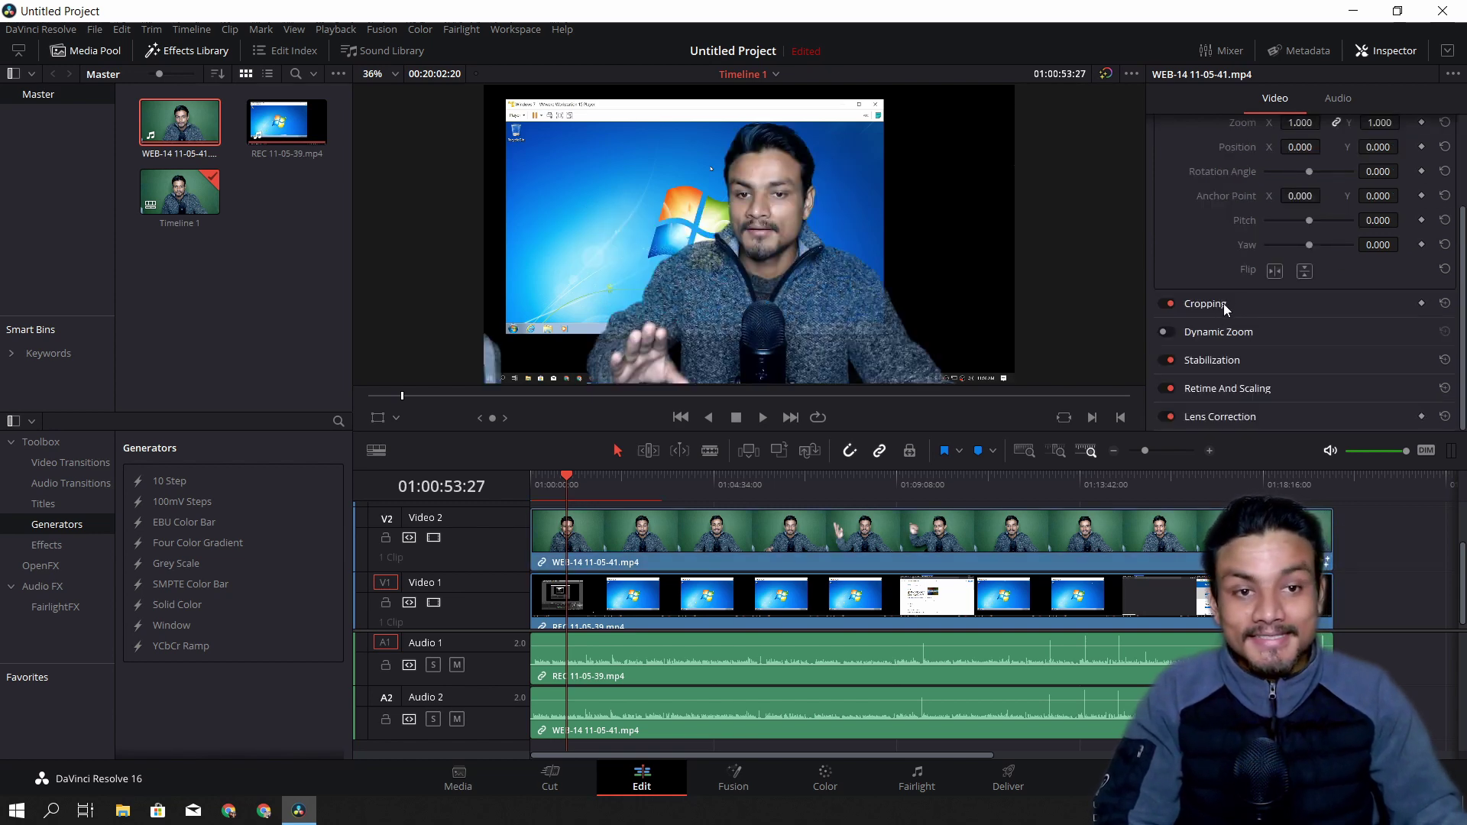
left_click(1322, 301)
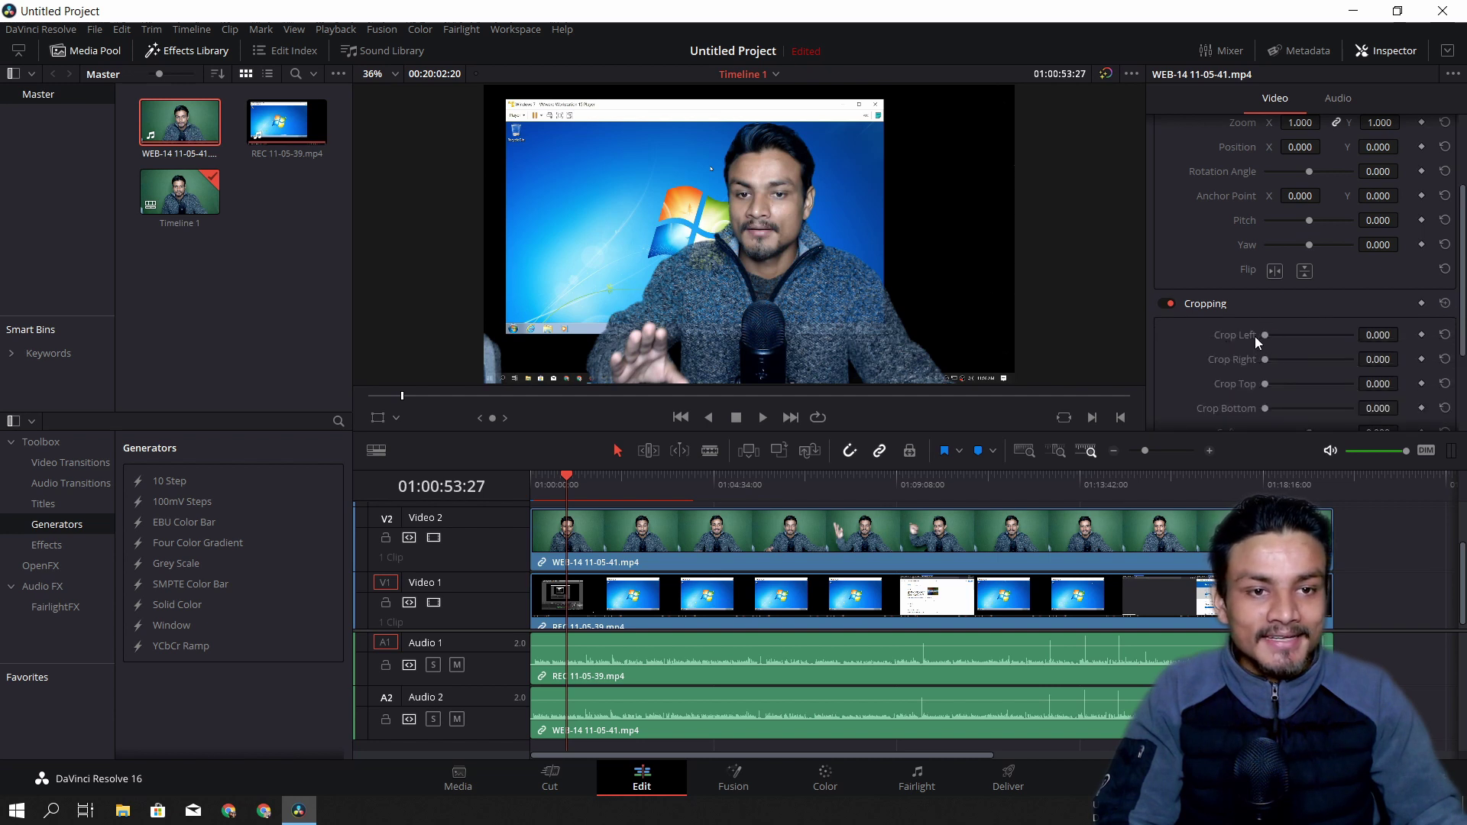
left_click_drag(1263, 337, 1317, 394)
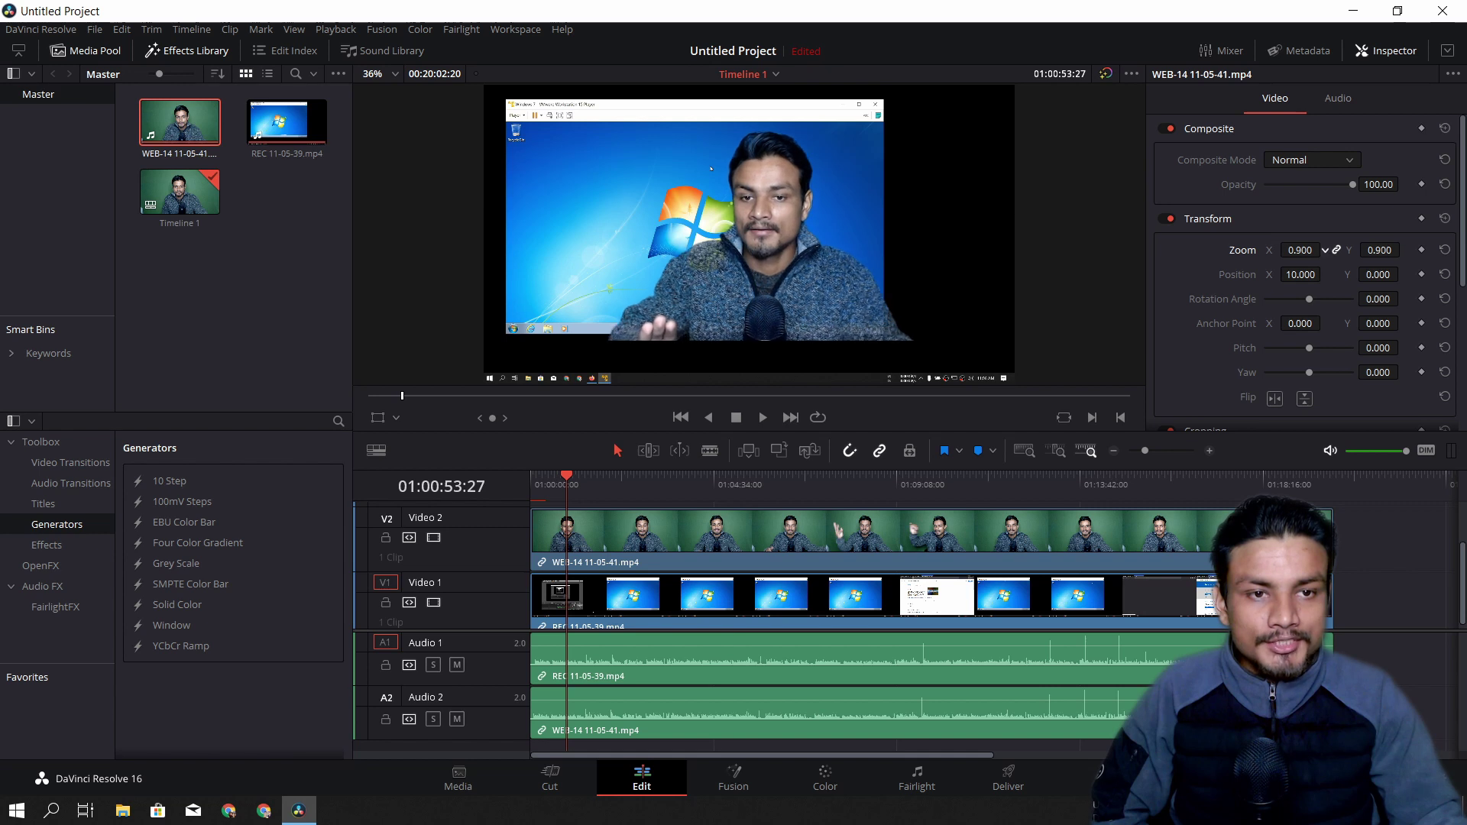
- Zoom the overlay to 0.620, position it at X 582, Y -290, and select the REC 11-05-39.mp4 clip
left_click_drag(1300, 250, 1284, 250)
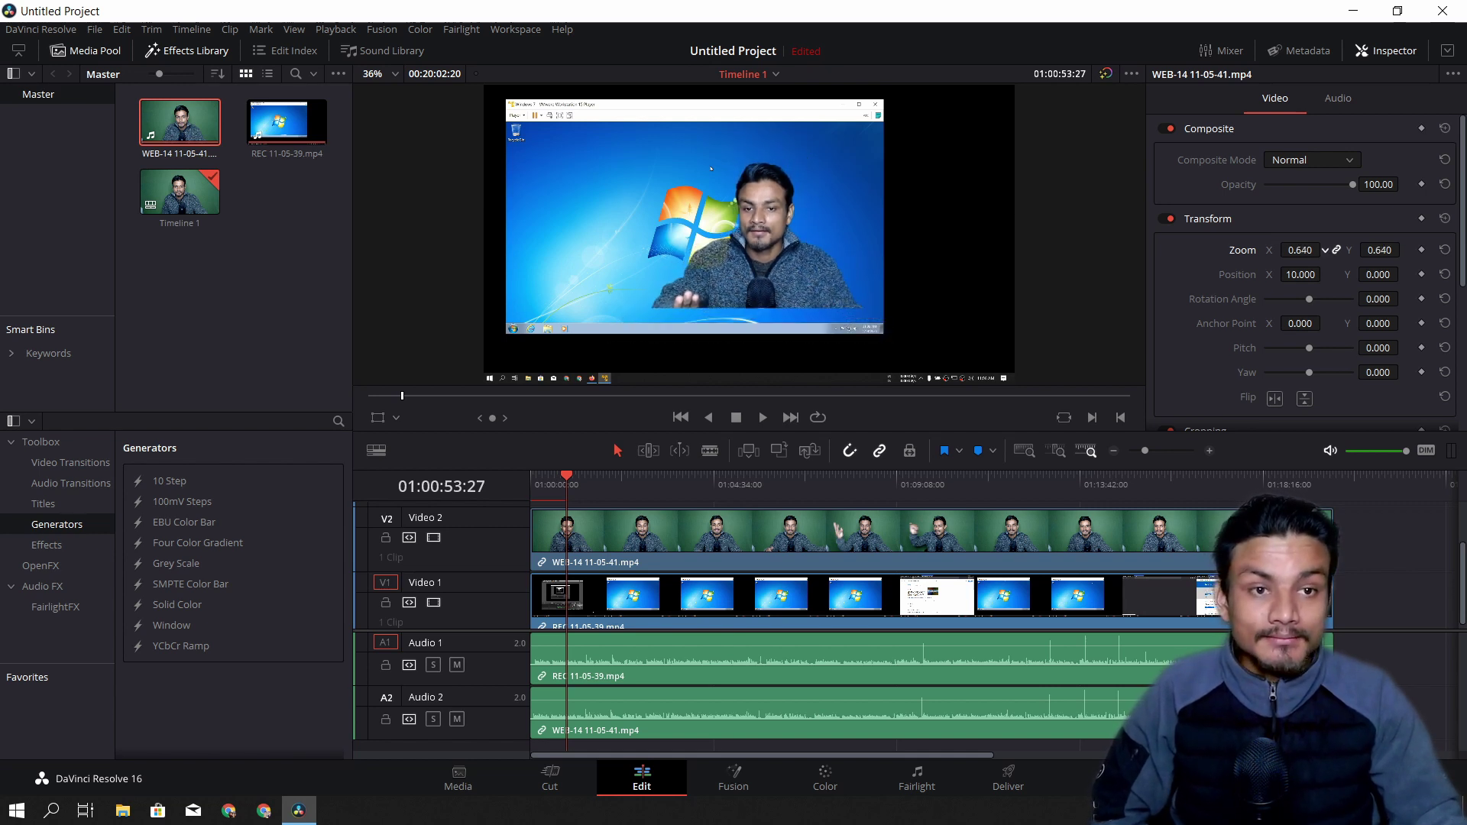
left_click_drag(1300, 250, 1293, 250)
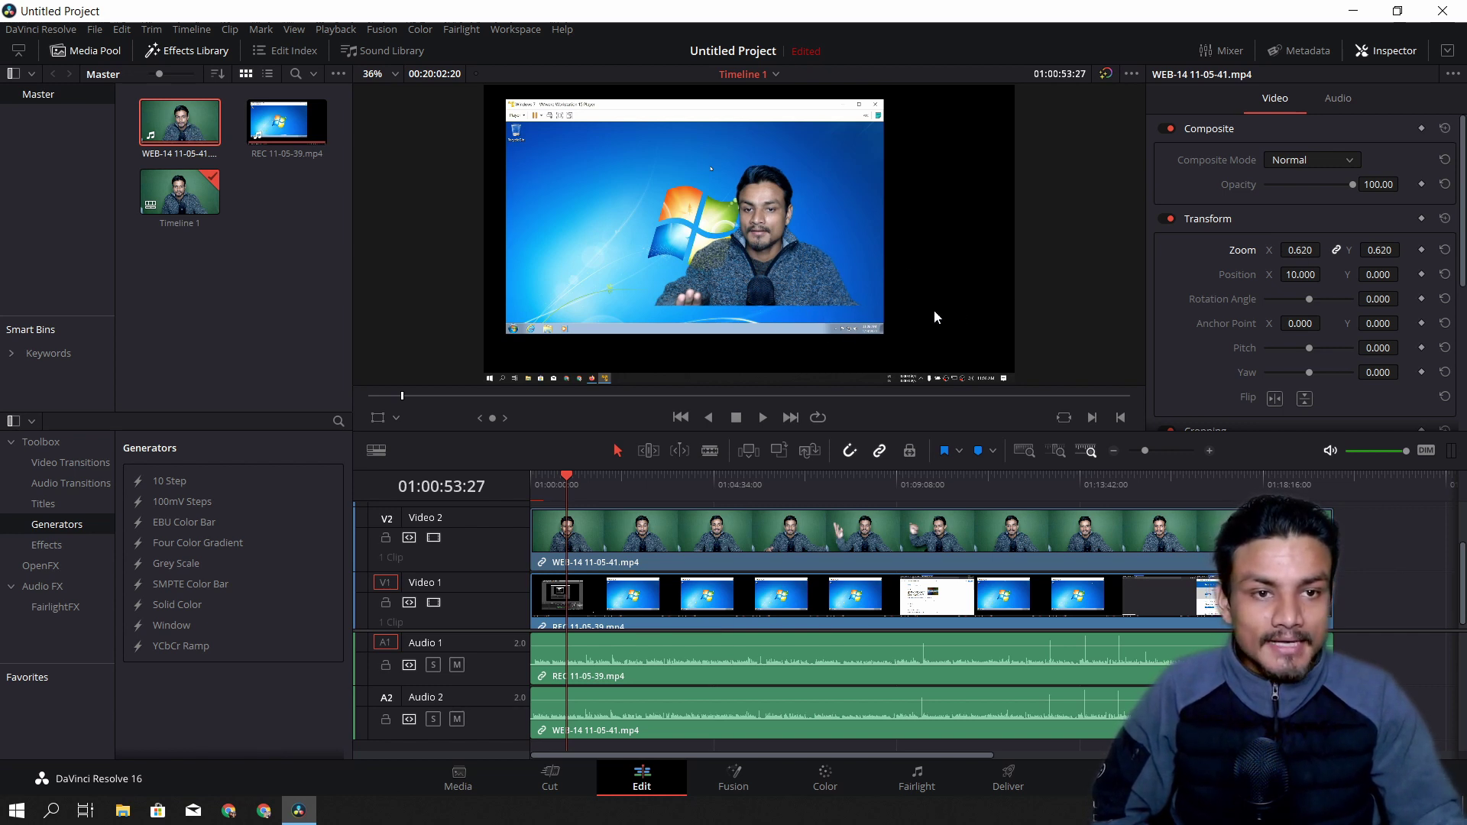
left_click_drag(1300, 274, 1330, 275)
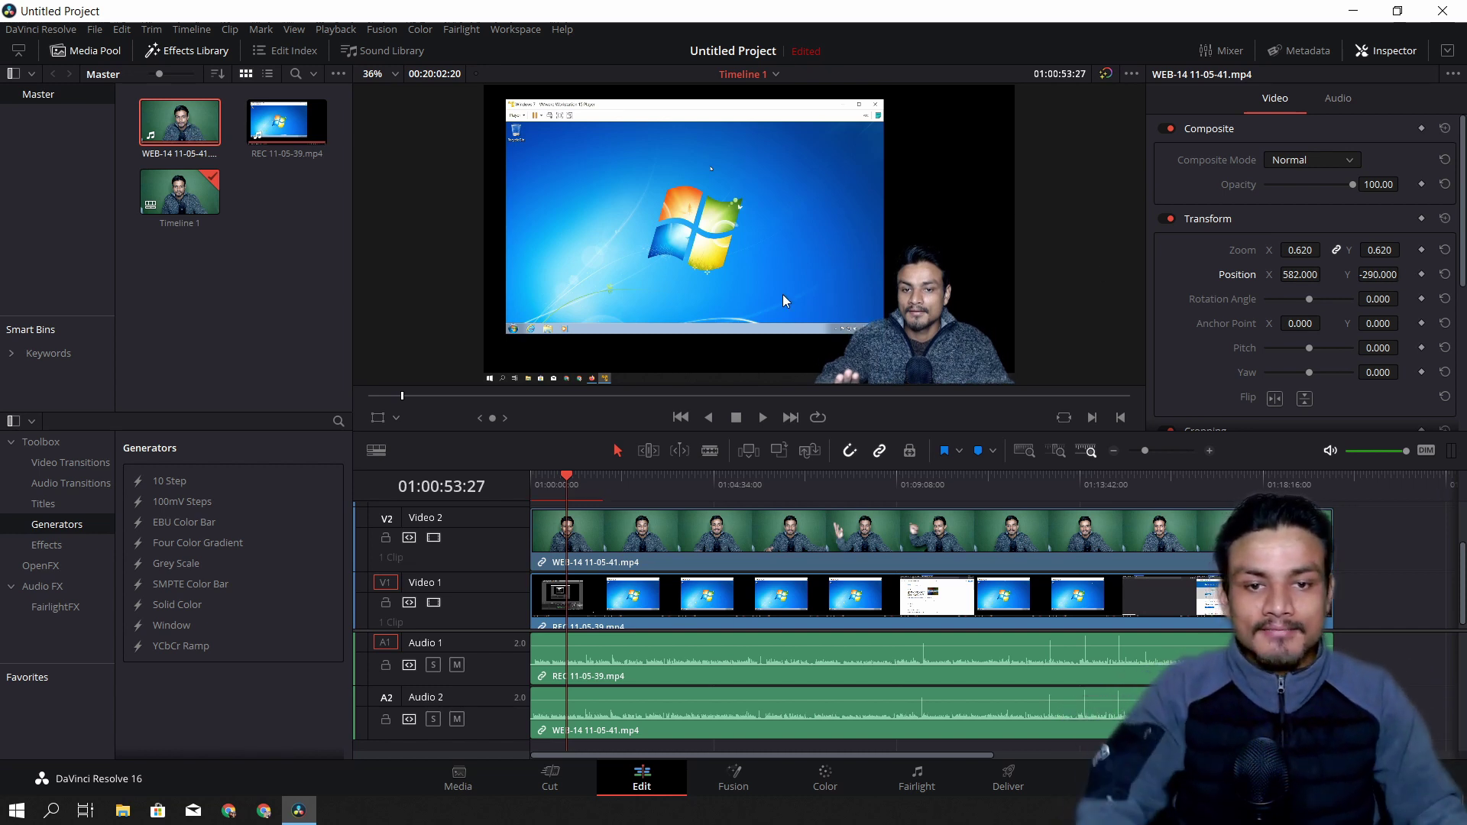
left_click_drag(567, 473, 619, 497)
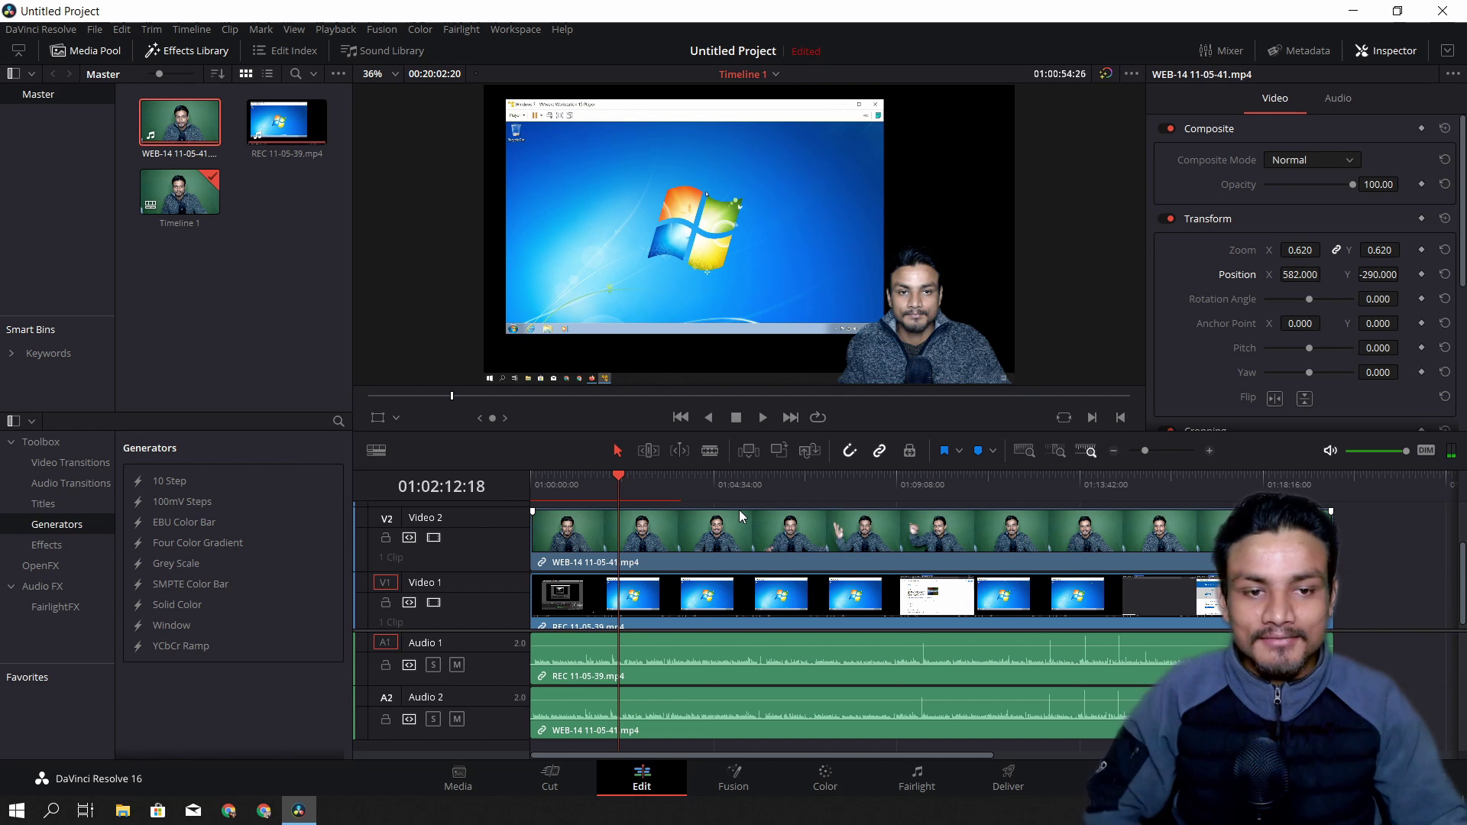
left_click(745, 671)
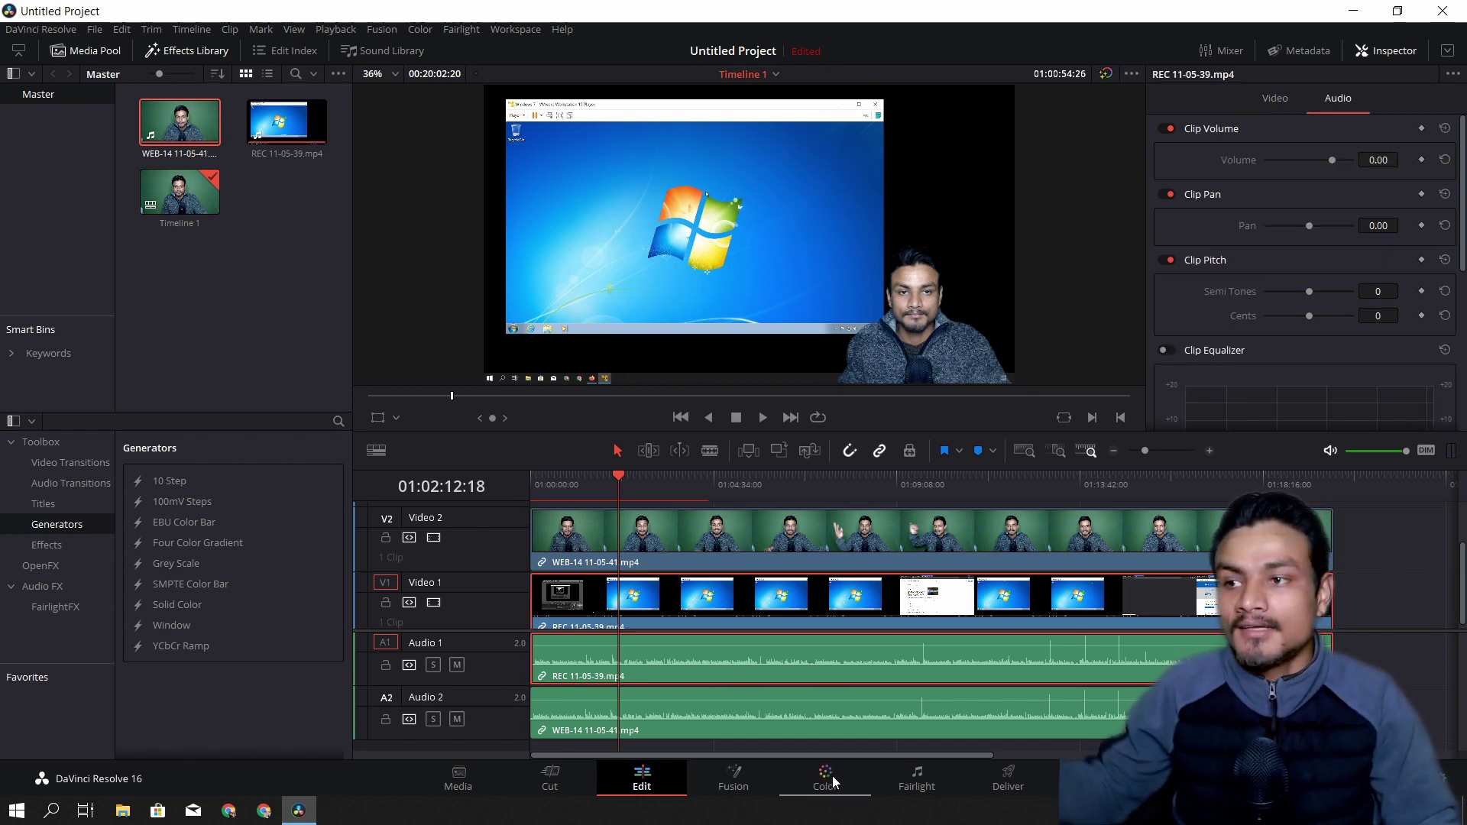
- Switch to the Fairlight page to view the two audio tracks beside the mixer
left_click(913, 783)
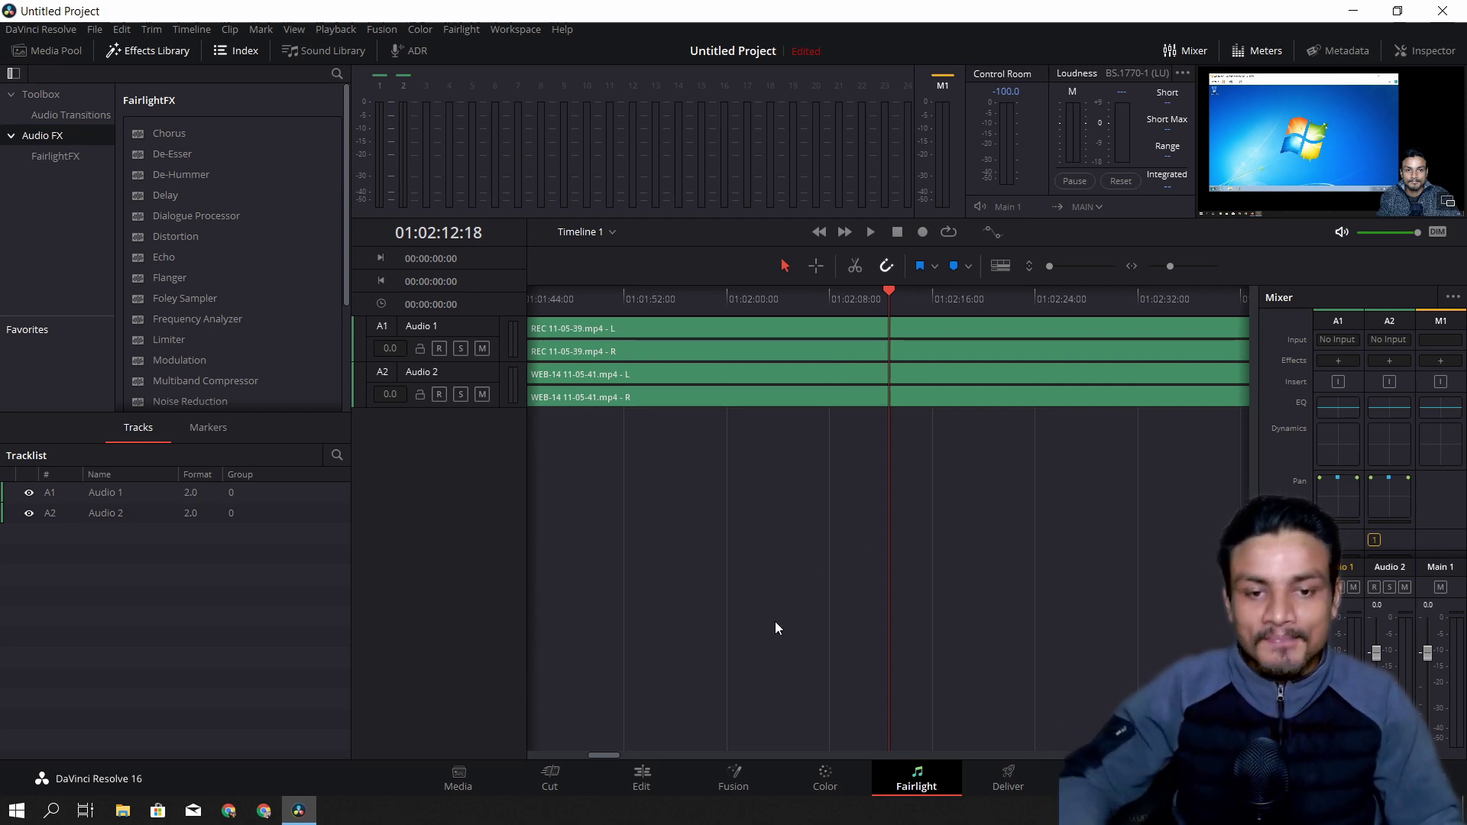
- Return to the Edit page with the webcam overlaid on the screen recording
left_click(642, 778)
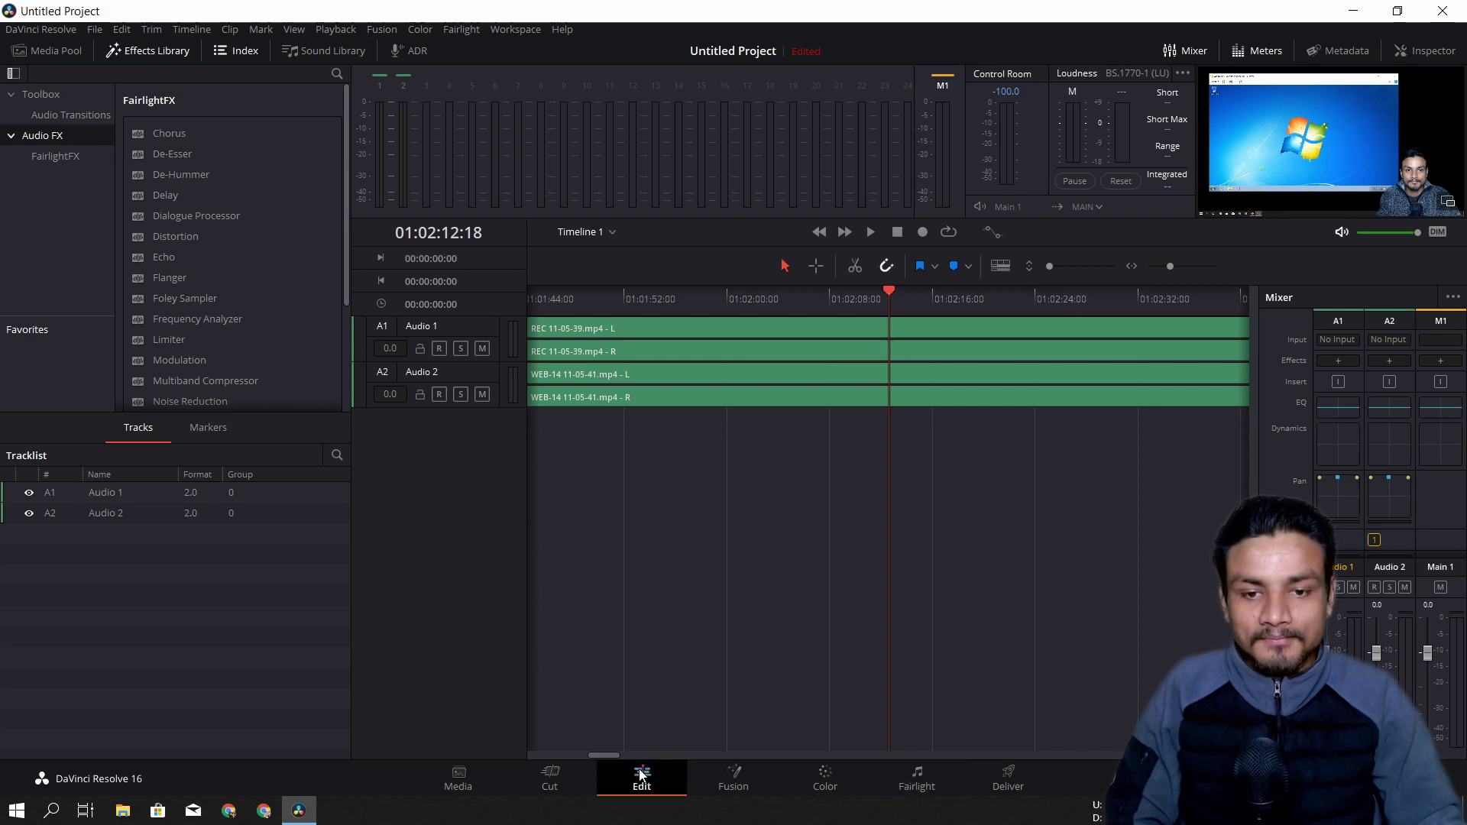